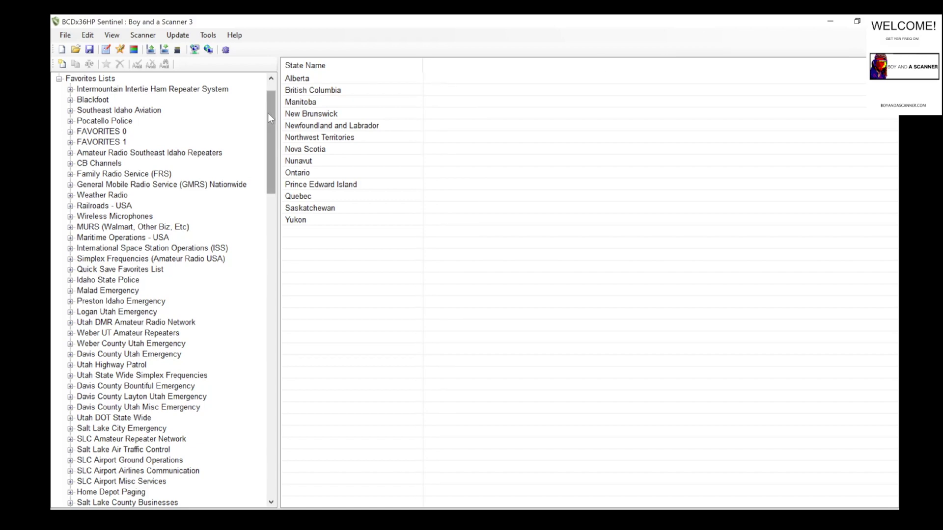
Collapse the favorites lists and read the current data from the Uniden SDS100 on drive F.
drag(269, 118, 269, 88)
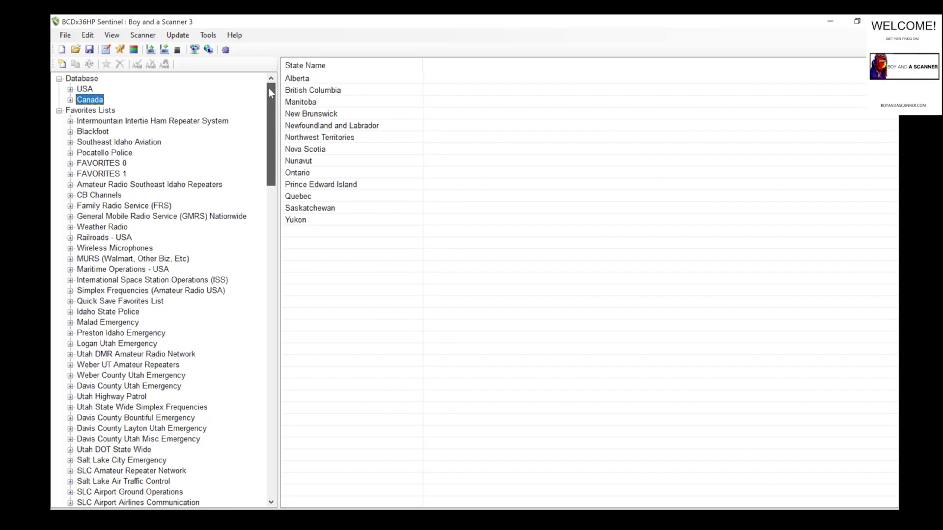
click(59, 111)
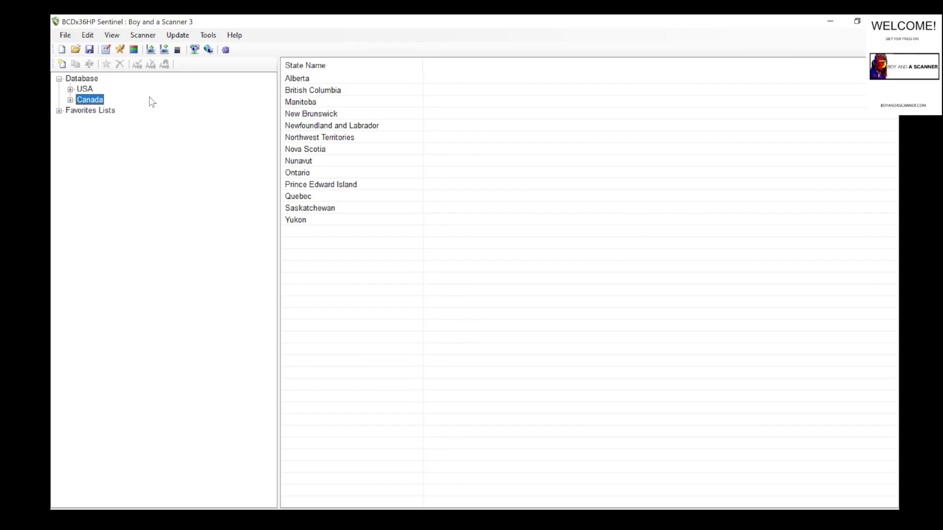
click(151, 50)
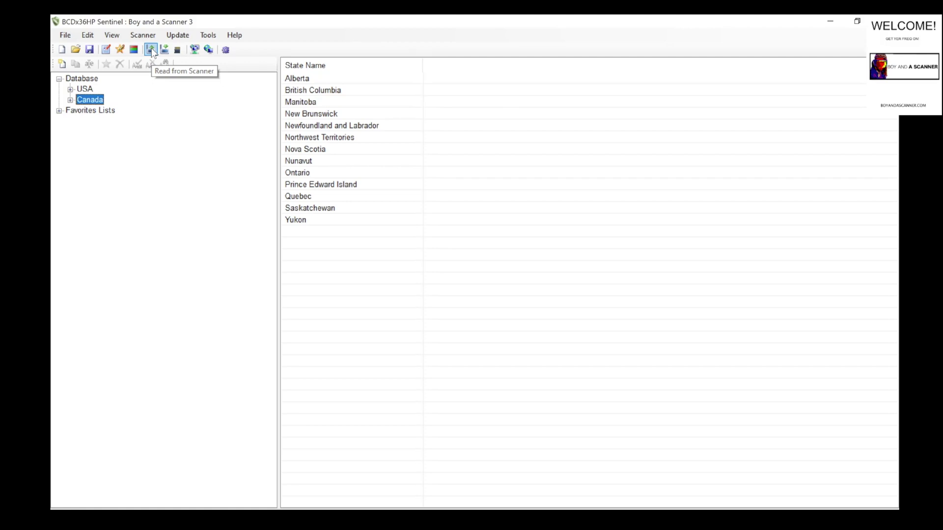
click(151, 50)
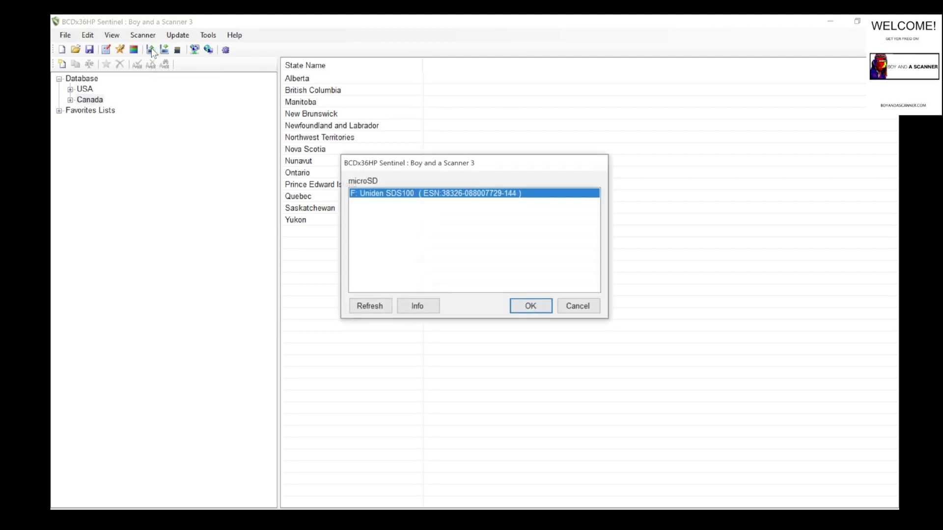
click(530, 306)
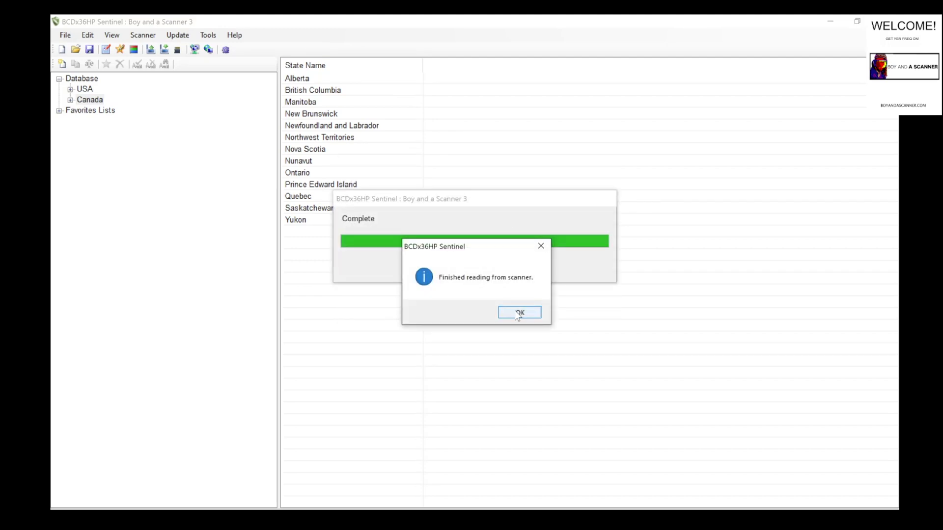
click(518, 313)
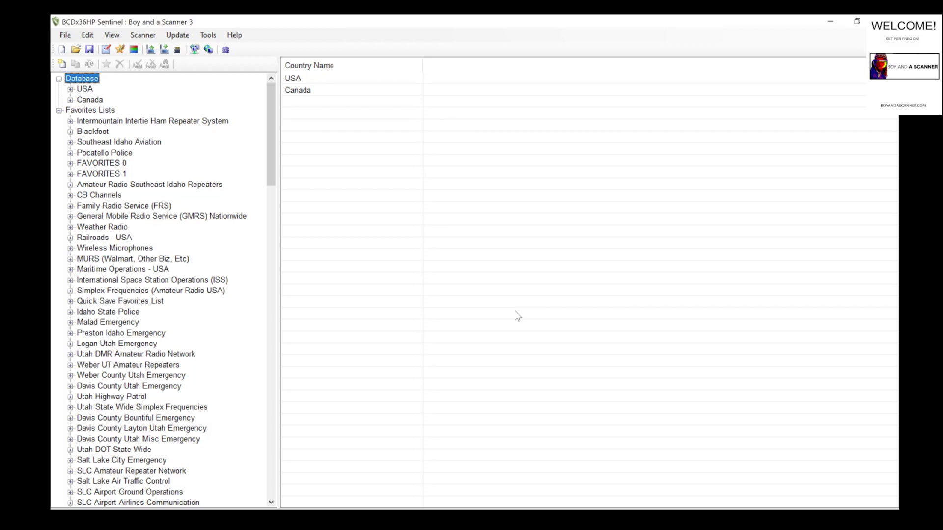
Examine the Direct Linked, Southern Linked and Northern Linked Repeaters departments in the Intermountain Intertie Ham Repeater System favorites list, then collapse all favorites.
click(70, 121)
click(98, 132)
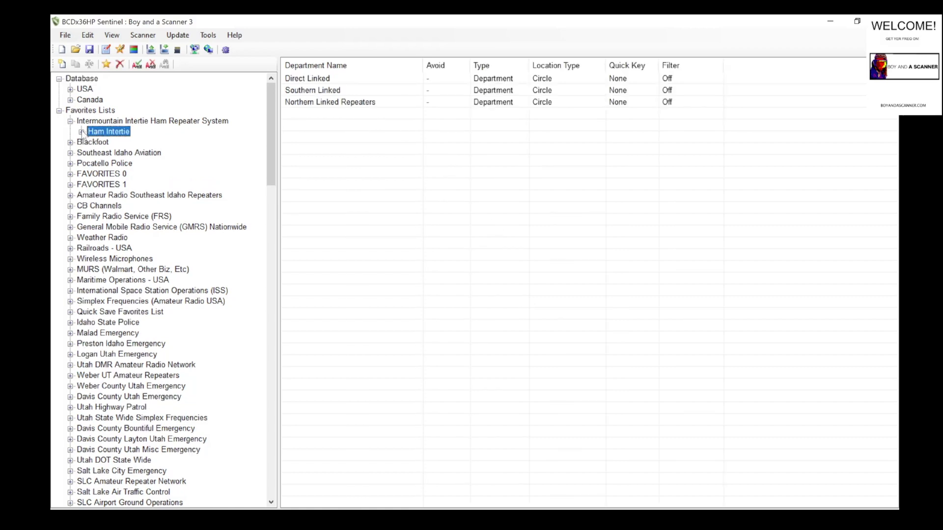
click(81, 132)
click(123, 143)
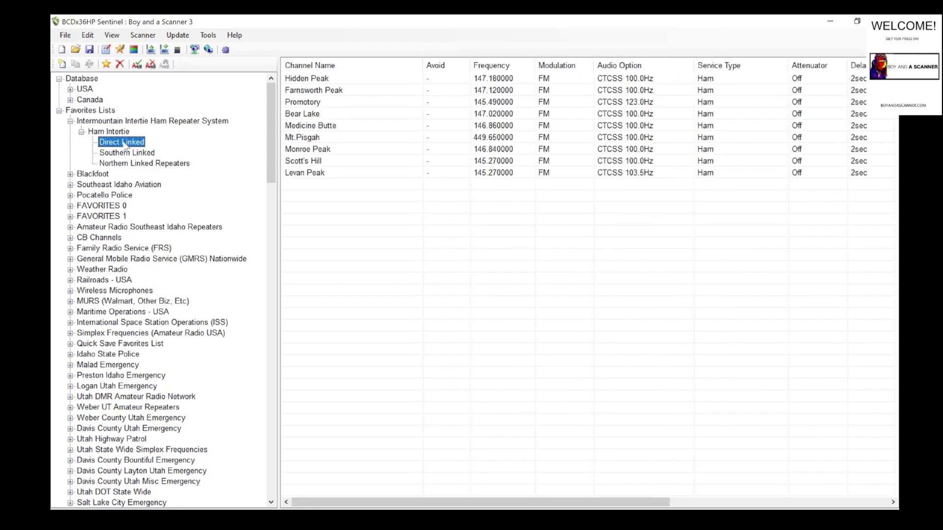
click(127, 154)
click(129, 163)
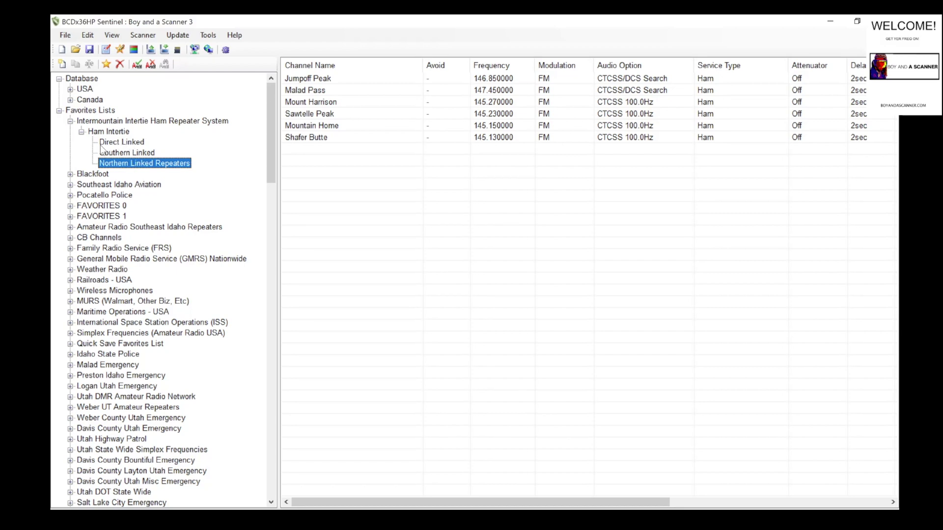
click(81, 131)
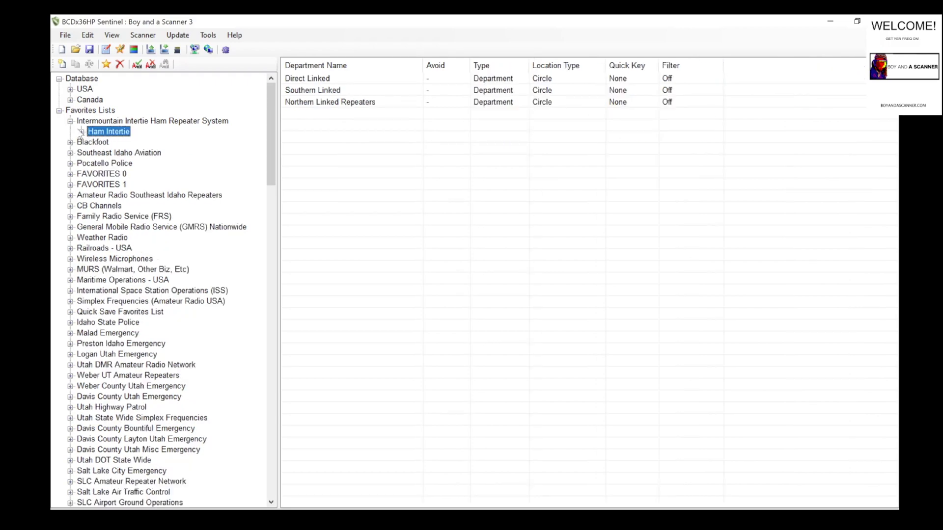
click(70, 121)
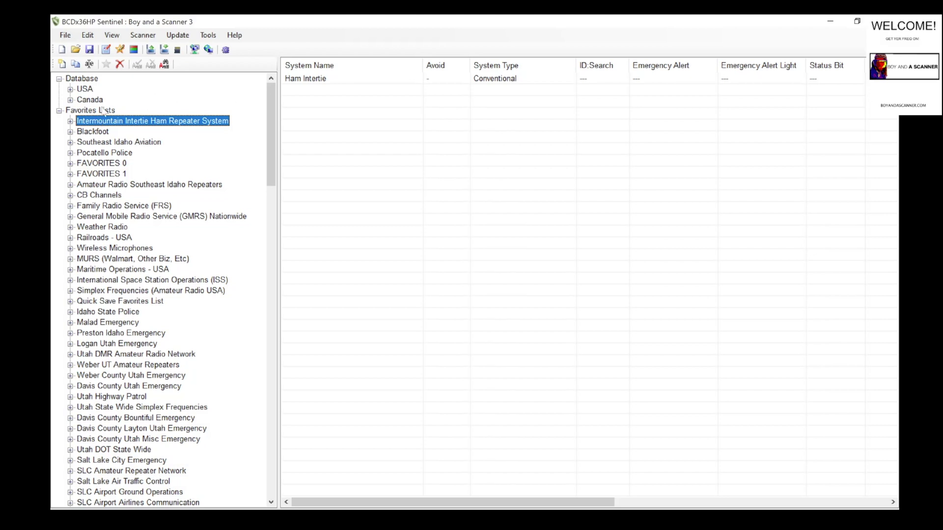
click(59, 111)
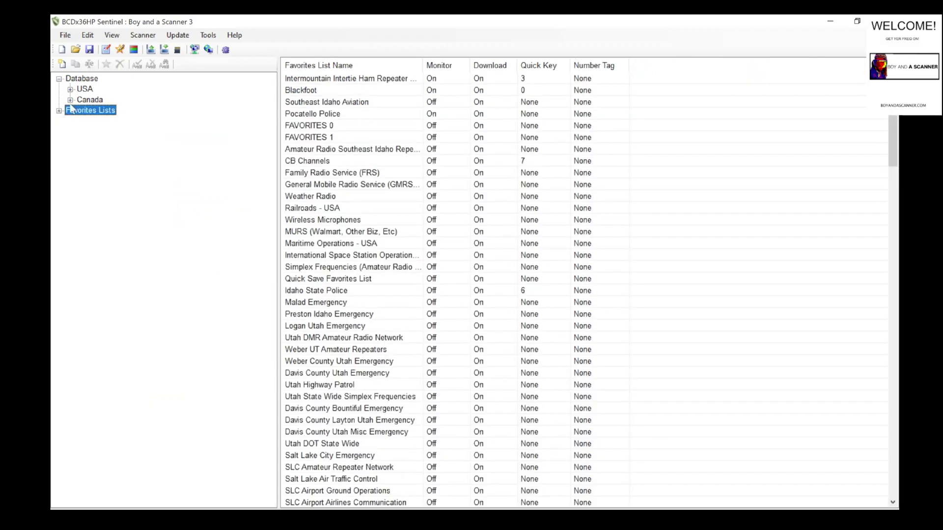
View the database's country list and the states and provinces under USA and Canada.
click(77, 81)
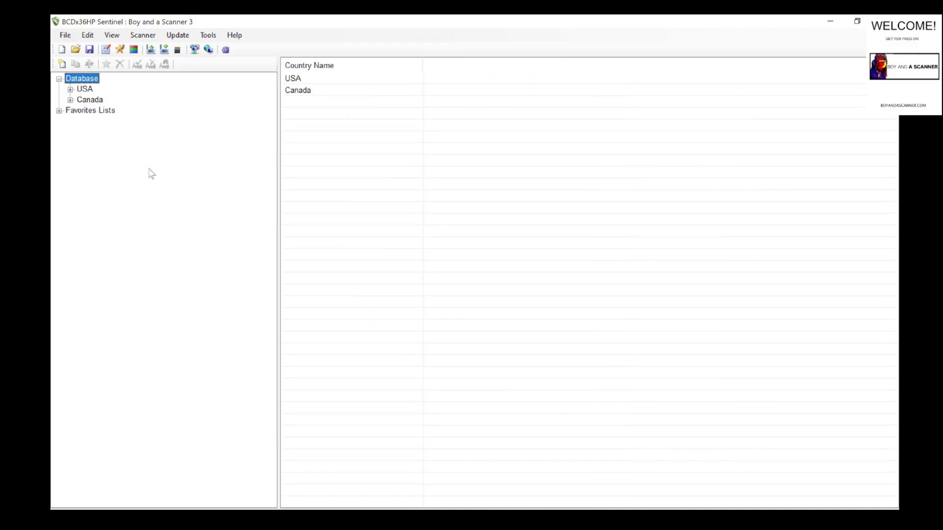
click(82, 90)
click(89, 100)
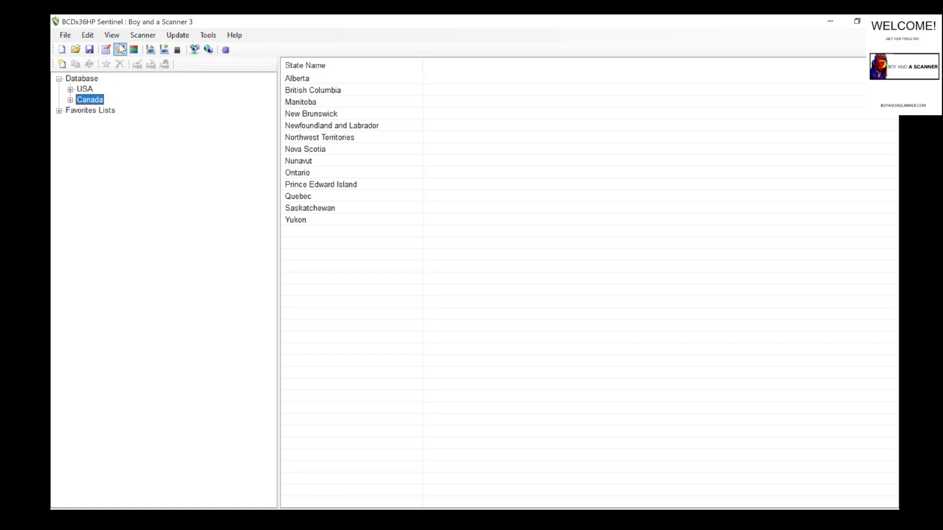
Check for a firmware update for the Uniden SDS100 on drive F.
click(141, 40)
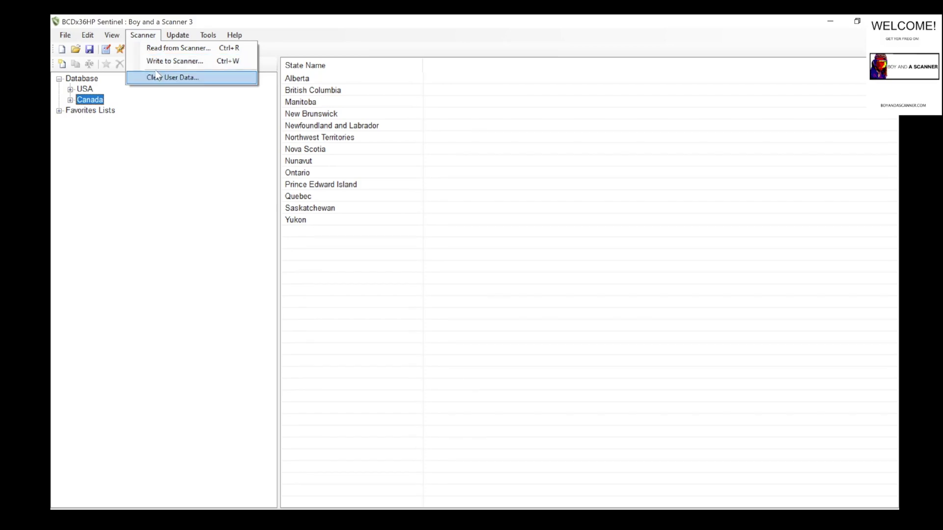
click(149, 37)
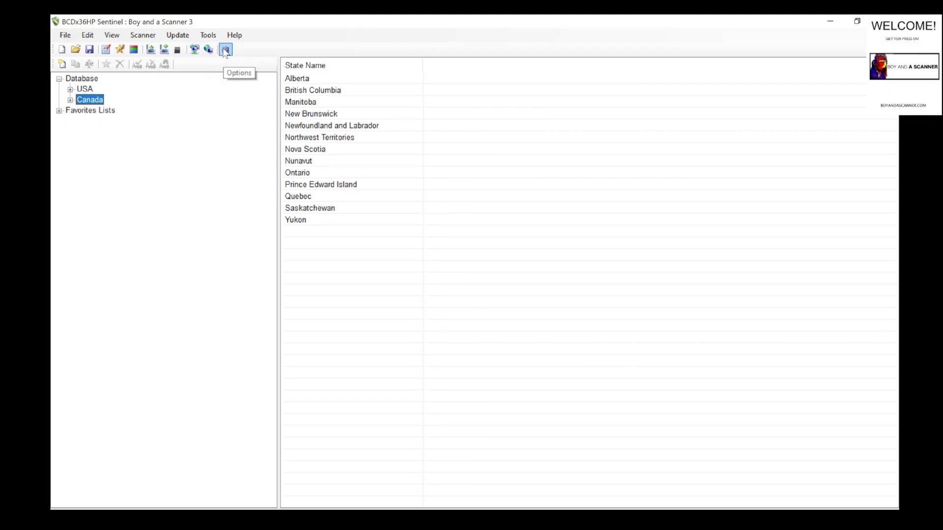
click(194, 49)
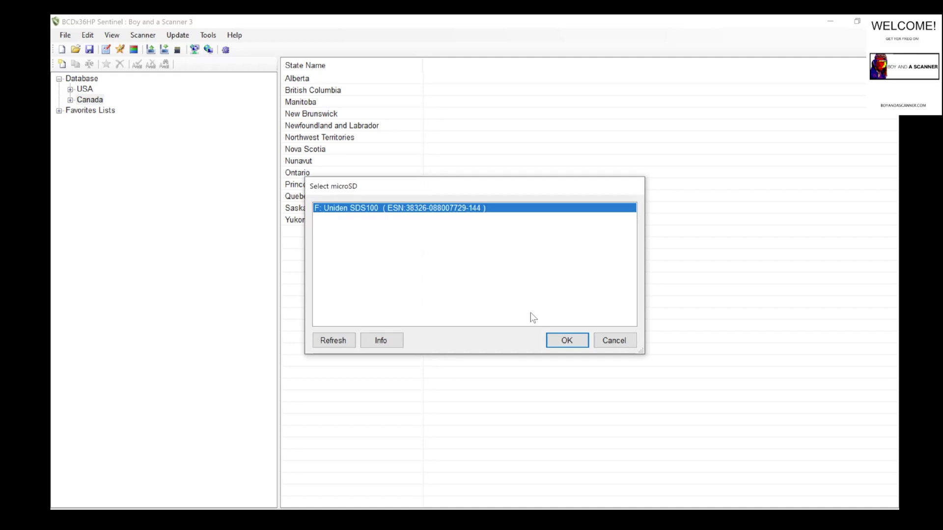
click(577, 340)
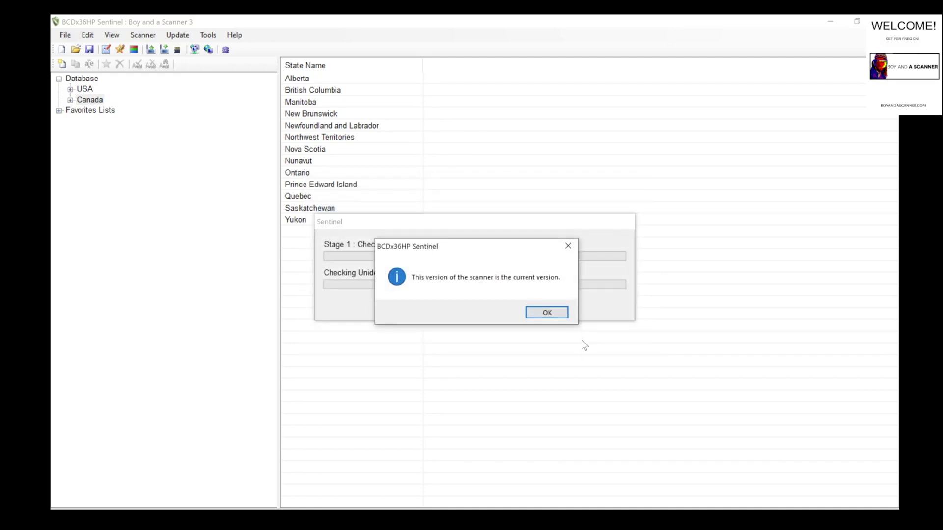
click(540, 313)
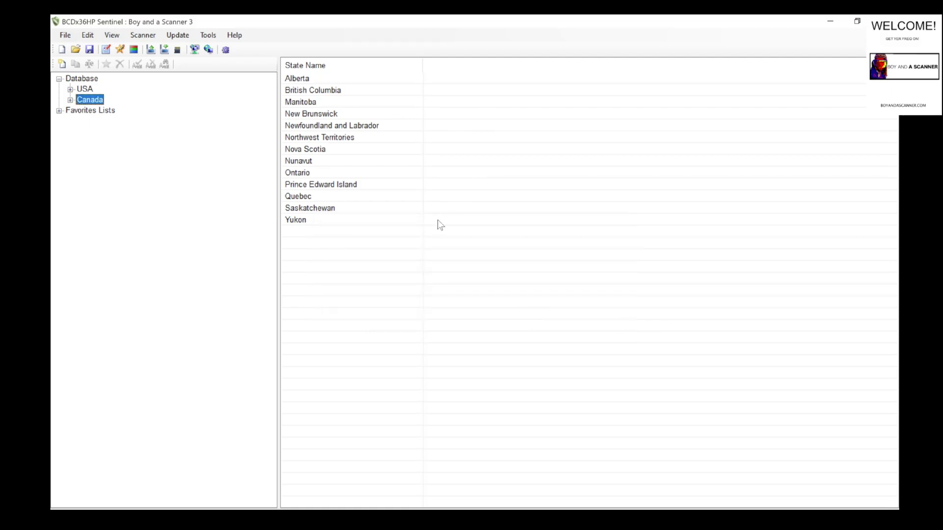
Run the Master Database (HPDB) update check.
click(177, 36)
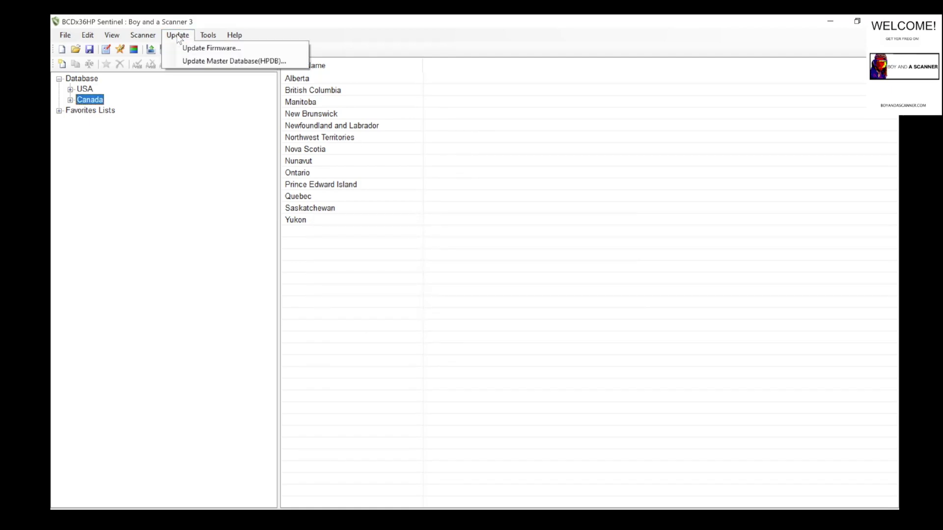
click(211, 60)
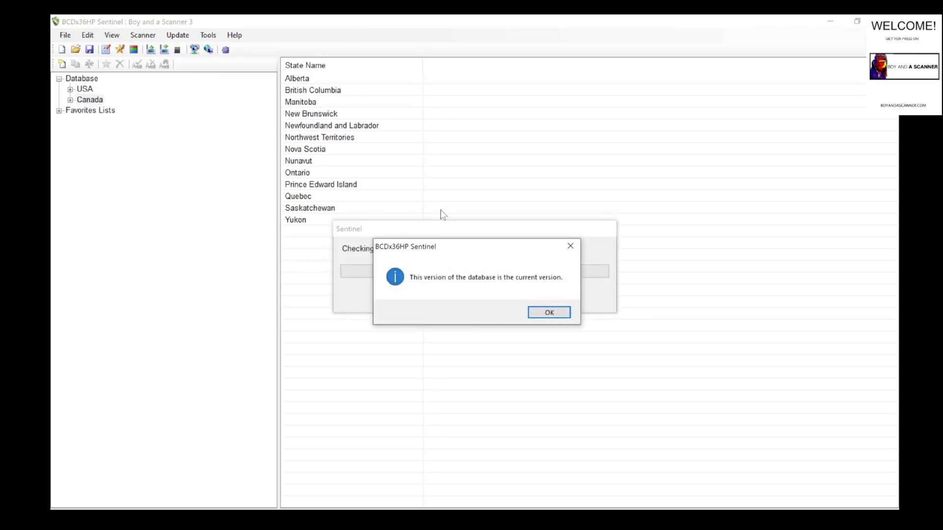
click(548, 313)
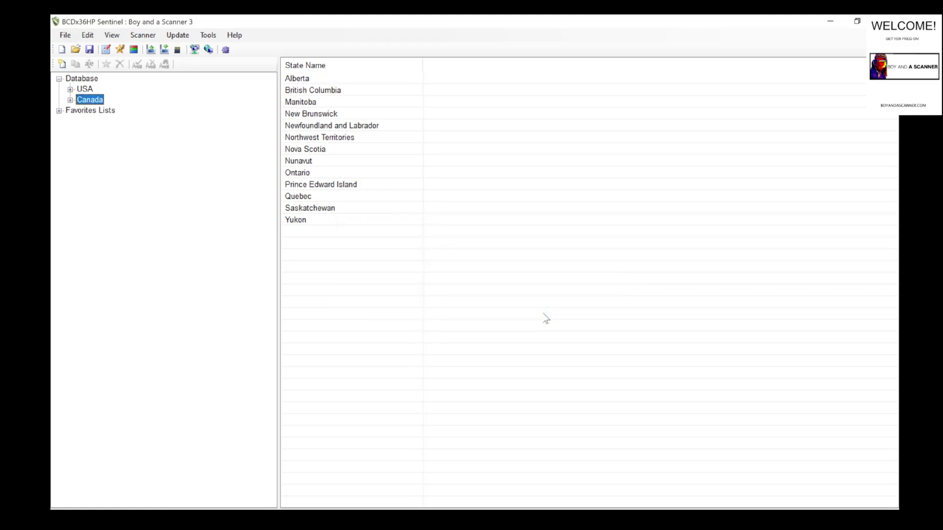
click(85, 89)
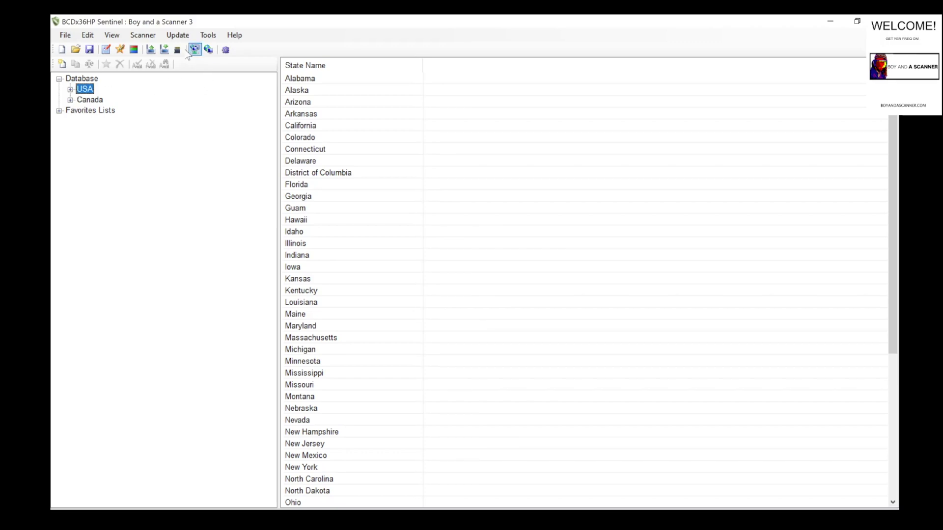
click(63, 64)
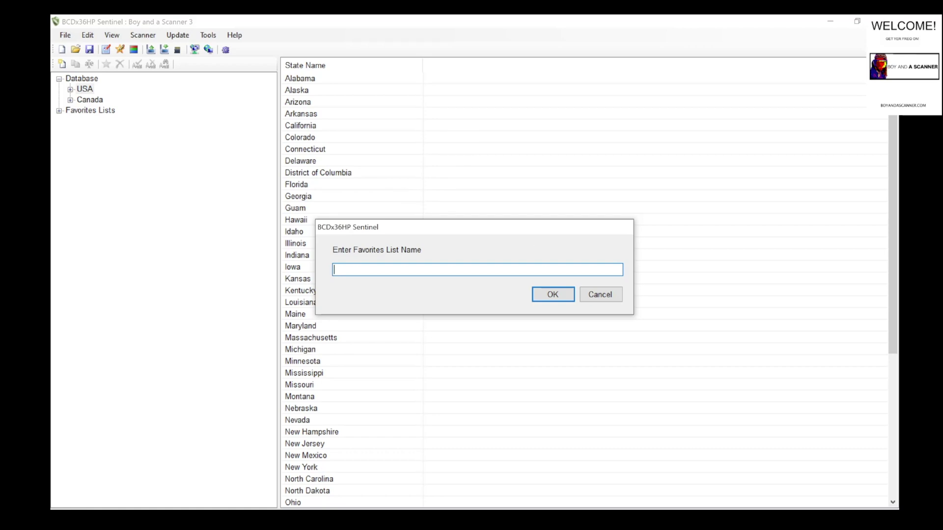
click(599, 297)
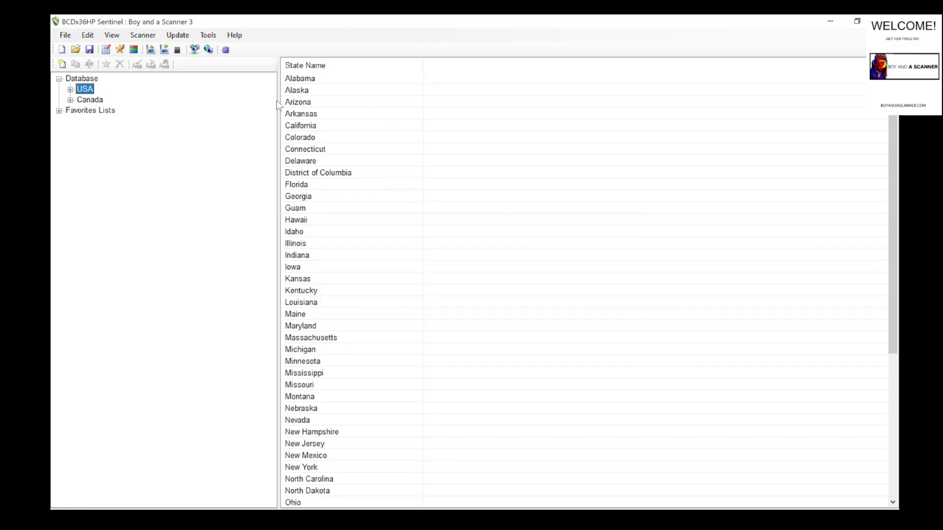
Expand the USA database and show the counties of Oregon.
click(70, 89)
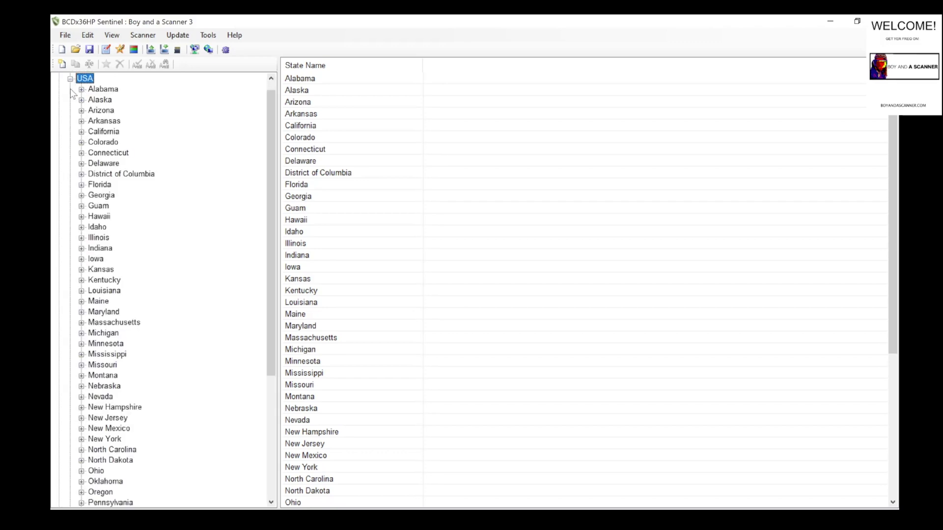
scroll(267, 133, up, 1)
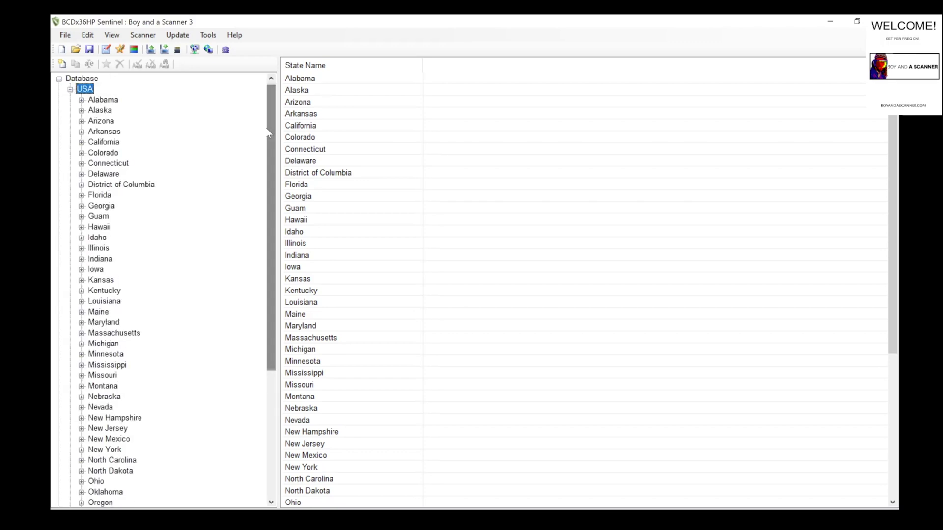
drag(270, 137, 258, 264)
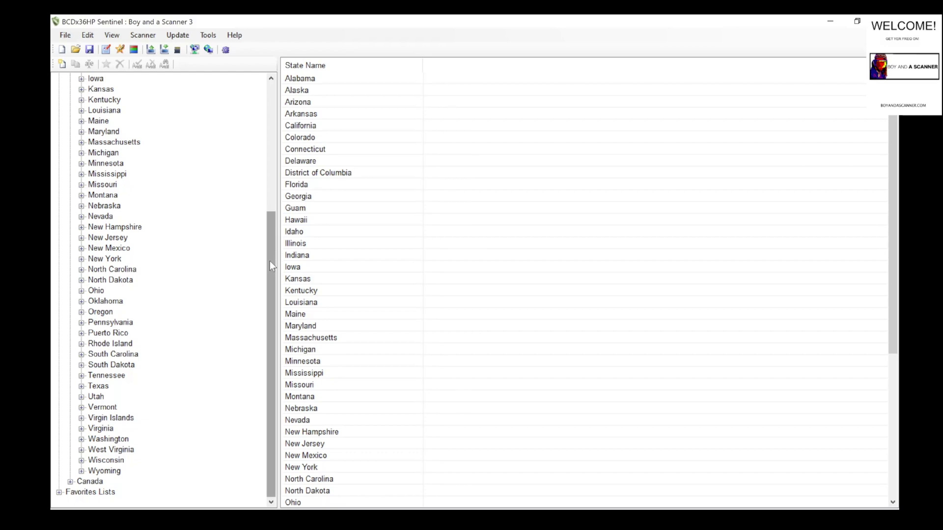
drag(270, 260, 269, 255)
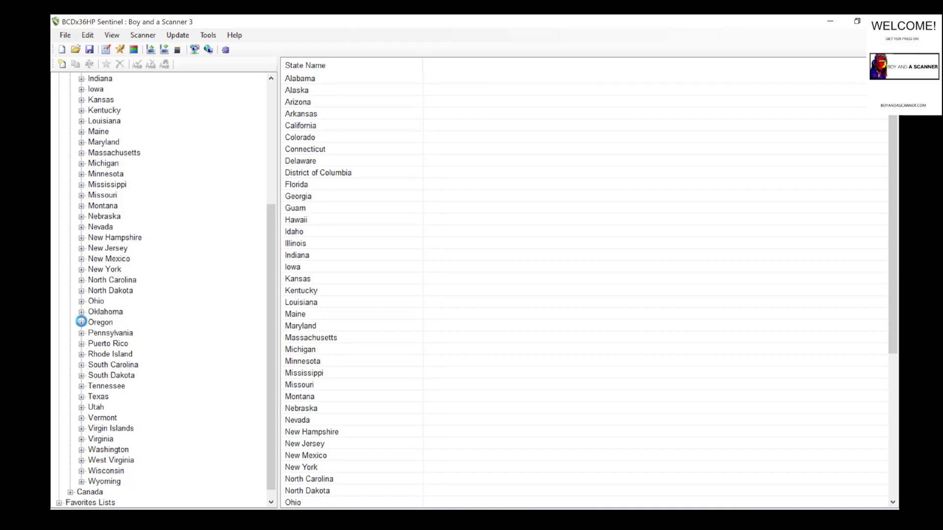
click(82, 322)
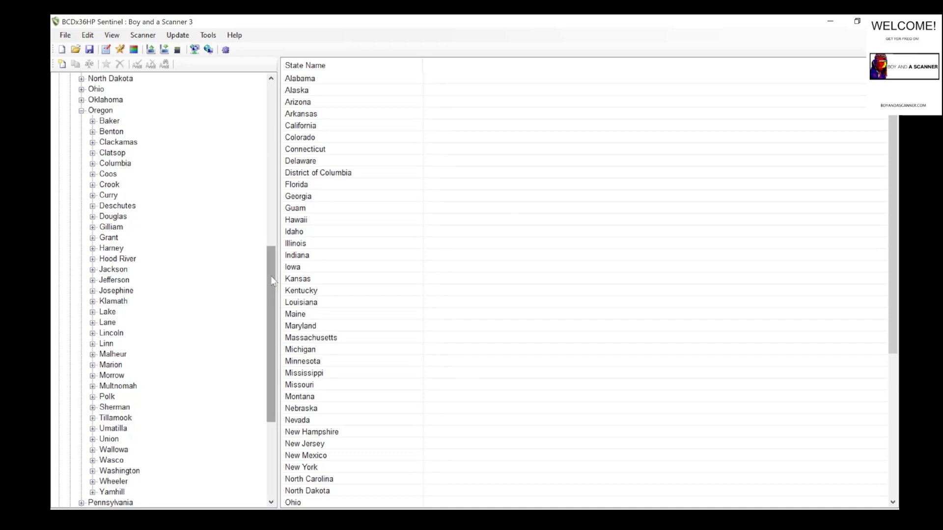
drag(271, 277, 271, 273)
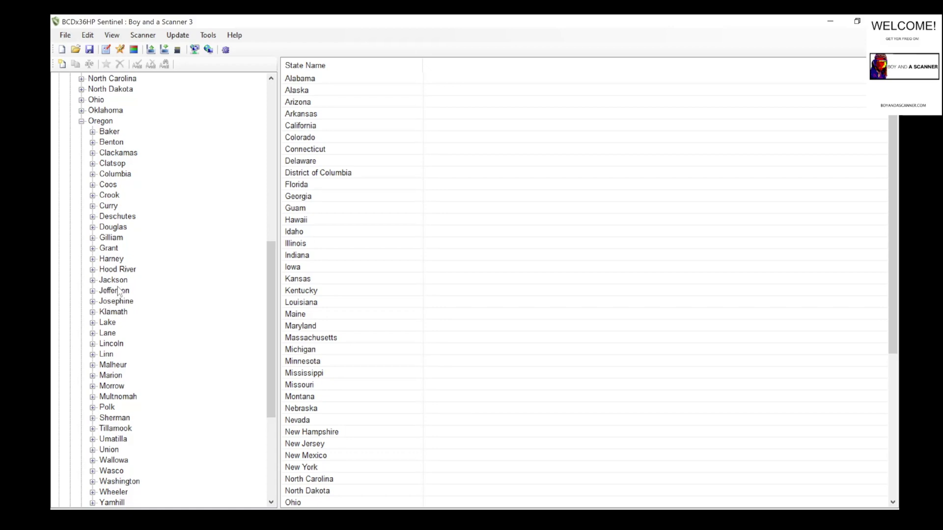
Show the Nationwide systems available under Hood River County in Oregon.
click(93, 270)
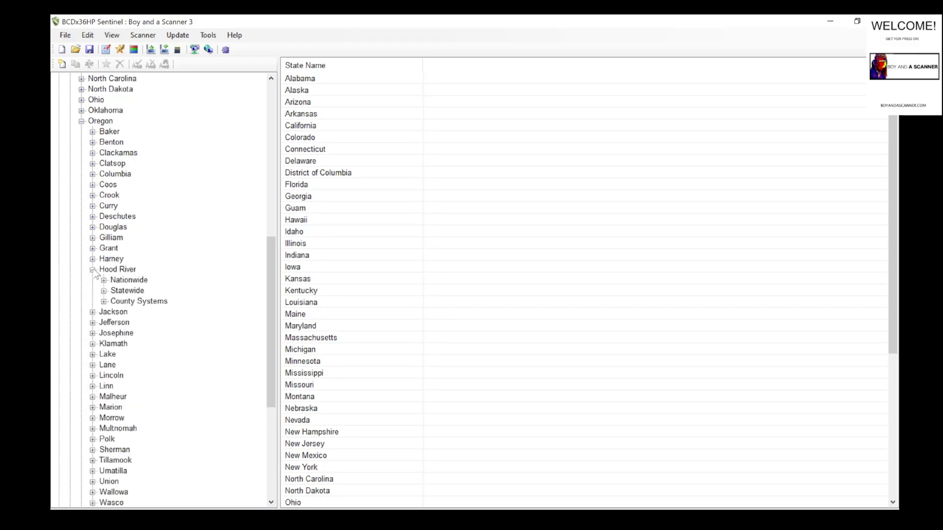
click(106, 269)
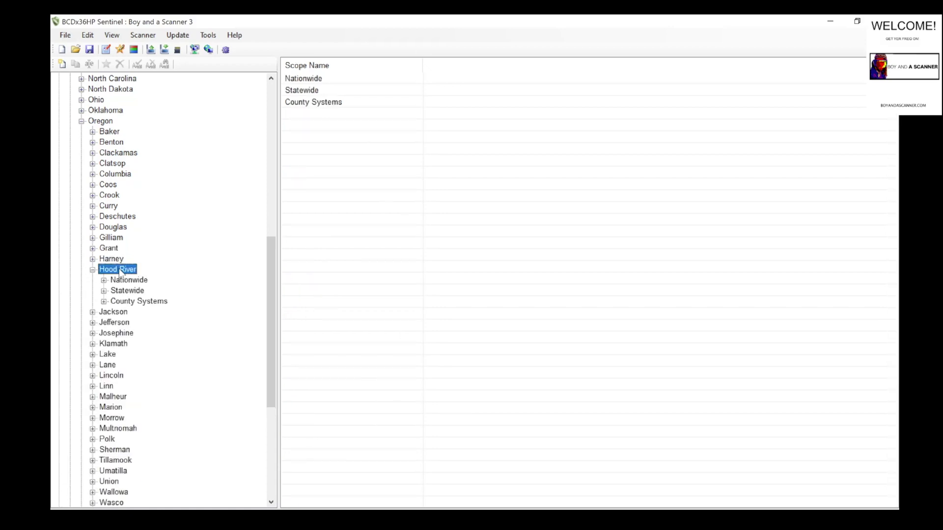
click(93, 270)
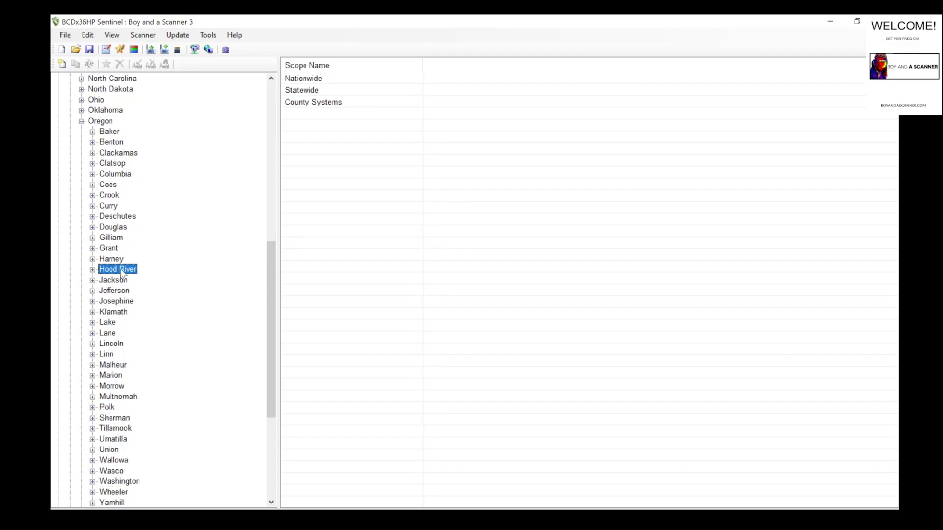
double_click(308, 80)
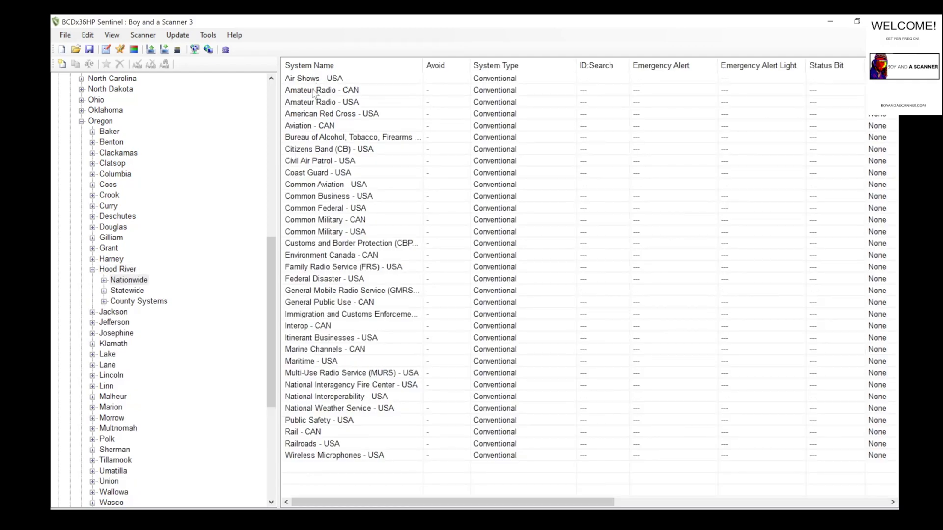
Look through the Nationwide systems of Hood River, collapse them, and expand the County Systems.
click(103, 281)
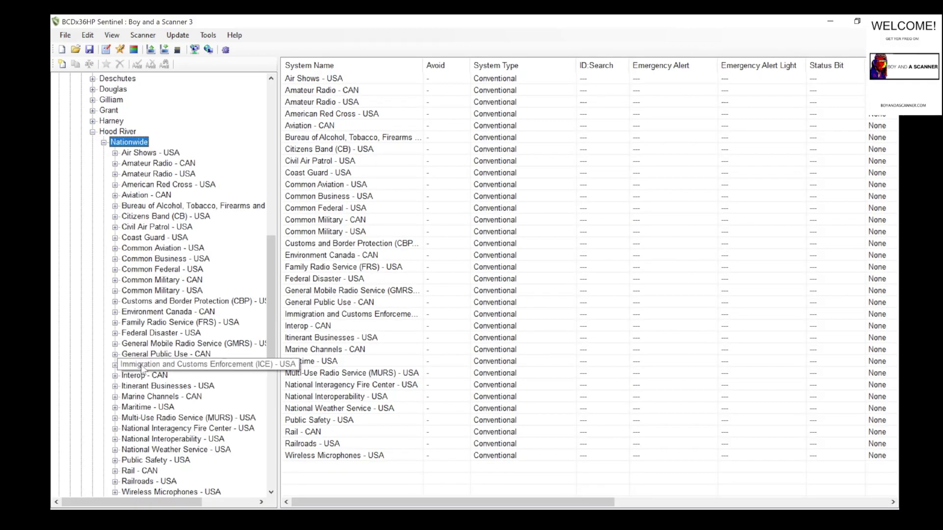
click(103, 142)
click(104, 164)
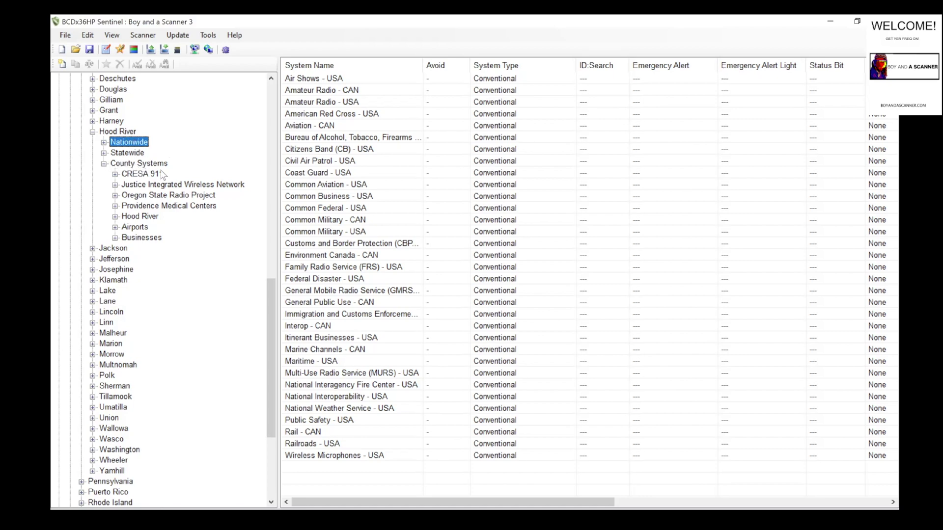
Show the channels of the Hood River department in the Airports county system.
click(134, 228)
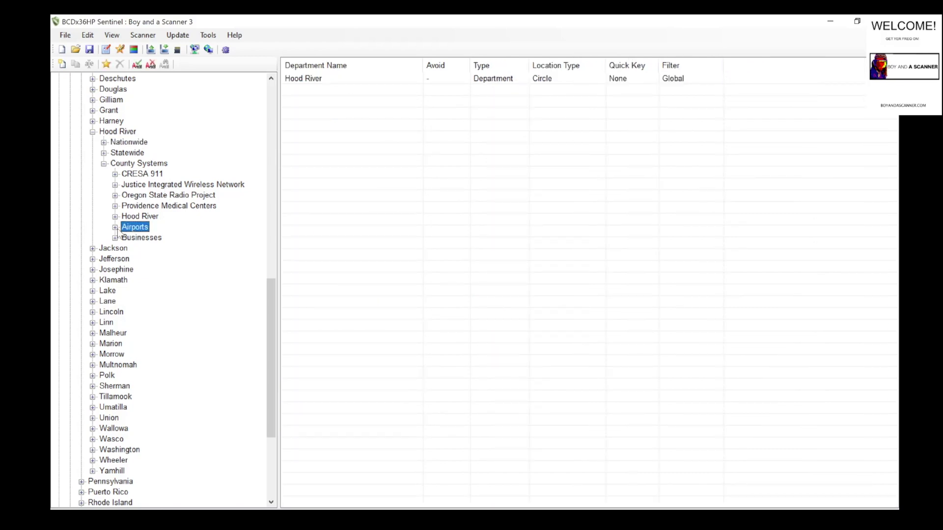
click(115, 227)
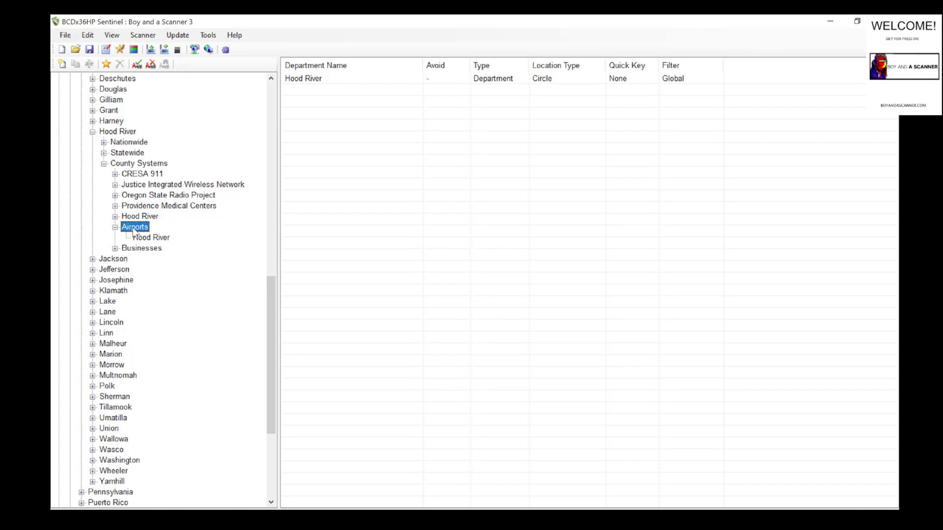
click(146, 238)
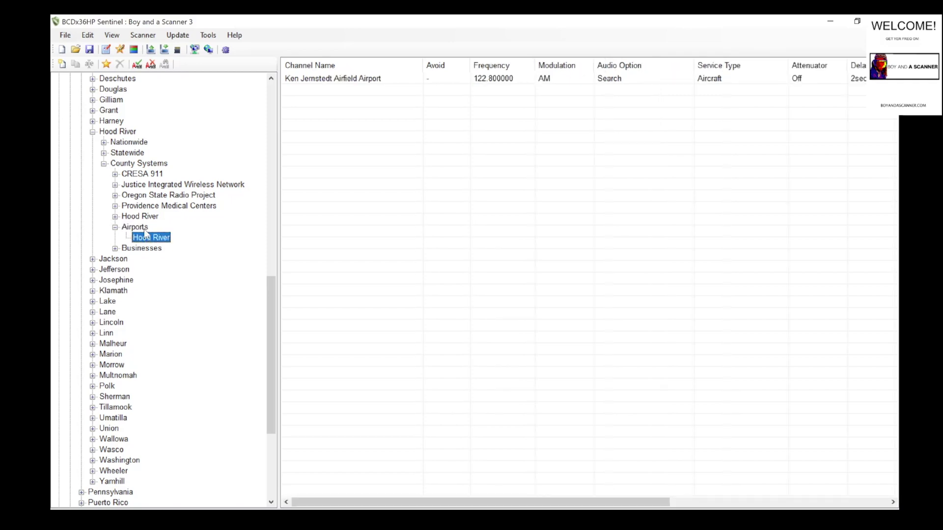
Append the Airports system of Hood River county to a new favorites list named "Hoodriver Airport".
click(136, 228)
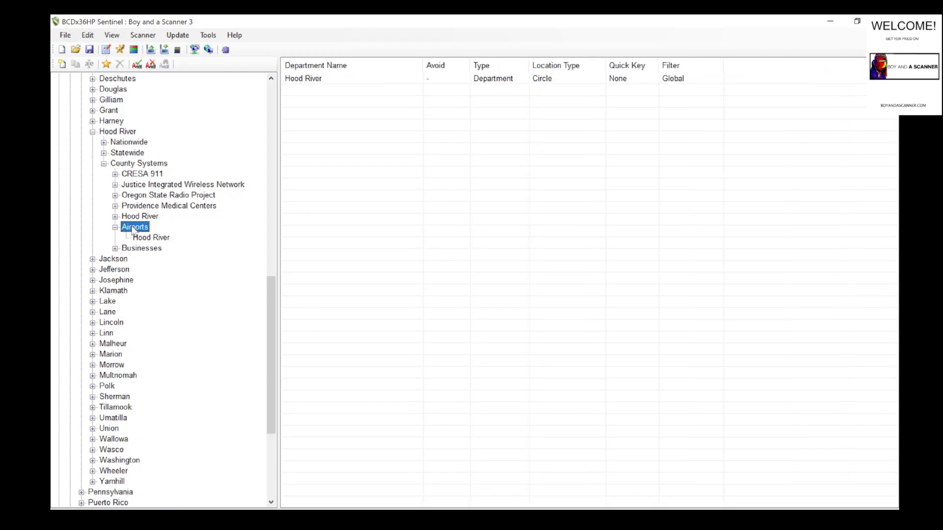
right_click(134, 231)
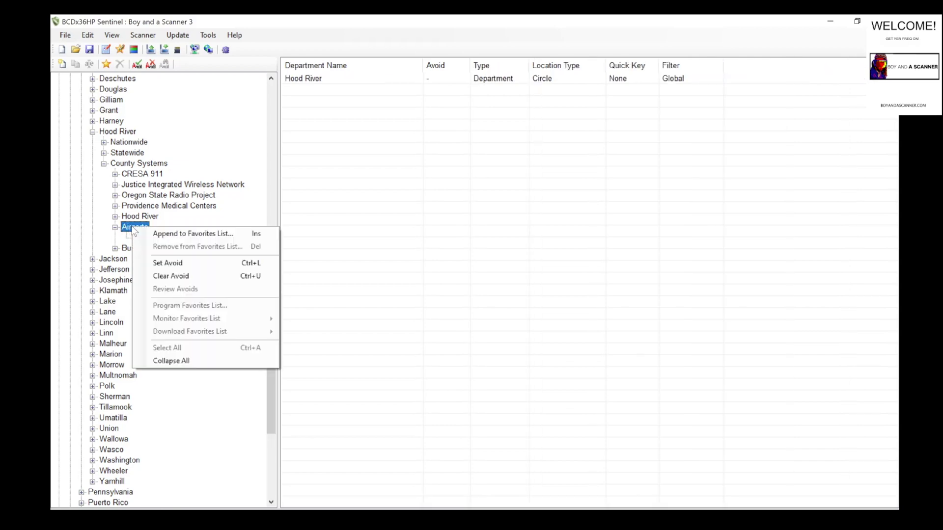
click(161, 235)
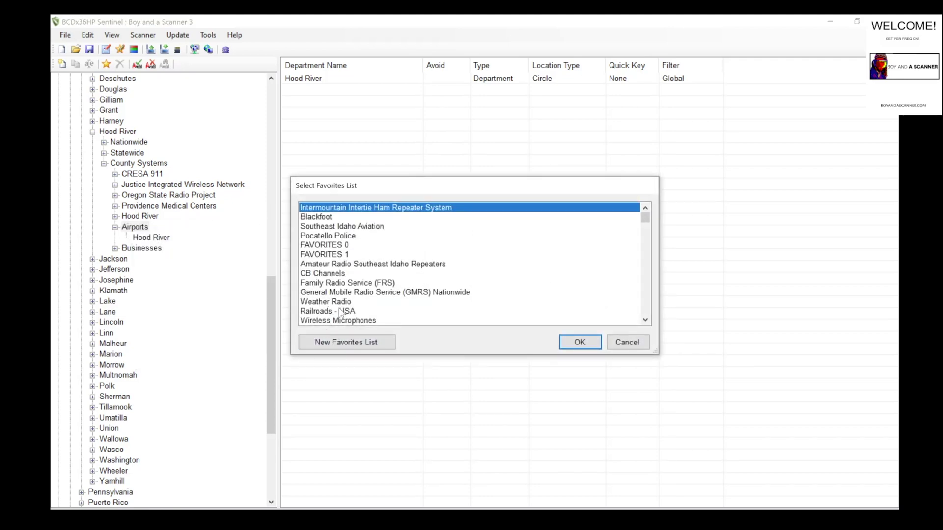
drag(647, 222, 635, 314)
click(335, 345)
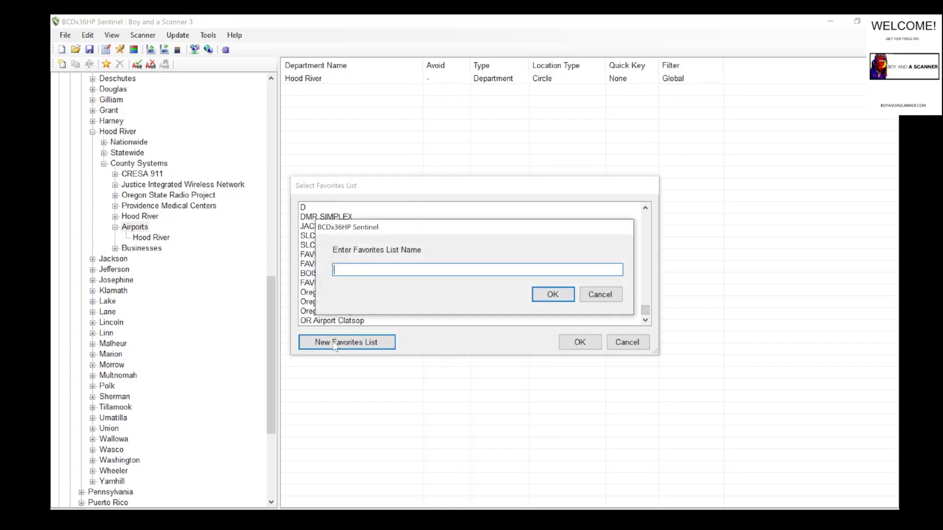
text(Hoodriver Airport)
click(560, 295)
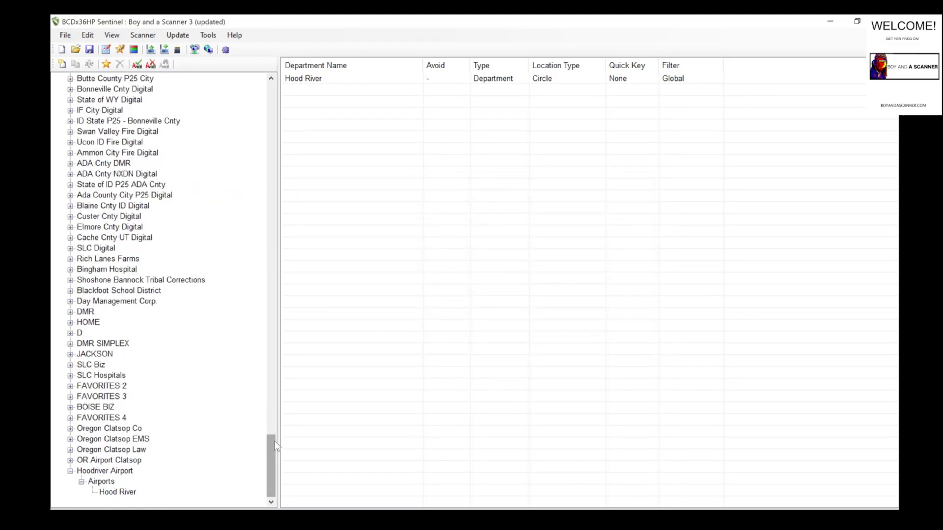
Check the Airports system and its Hood River channels in the Hoodriver Airport favorites list.
mouse_move(271, 457)
mouse_down()
mouse_move(271, 422)
mouse_move(271, 459)
mouse_up()
click(81, 472)
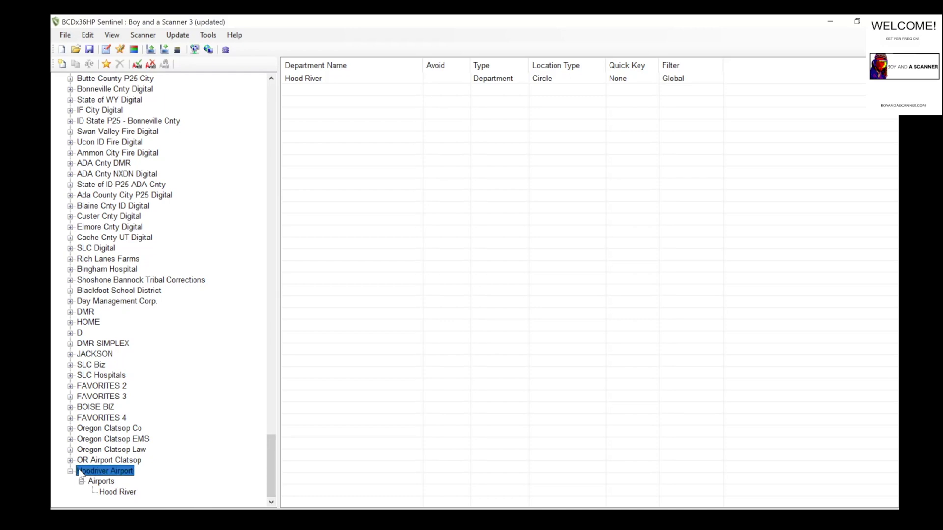
click(106, 483)
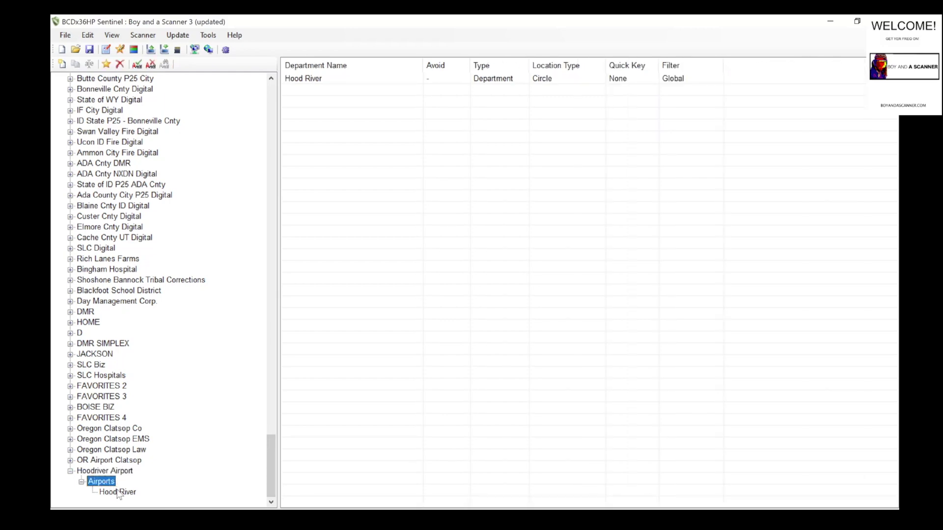
click(118, 492)
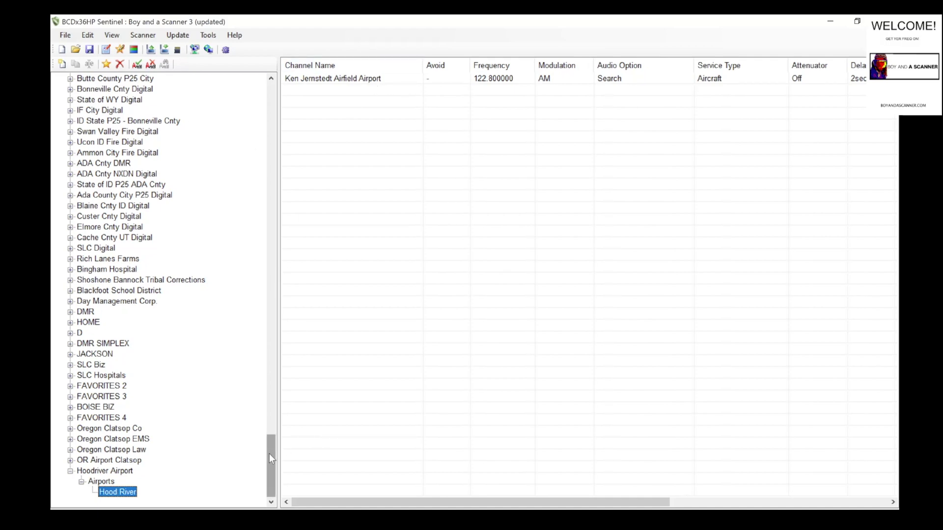
Append the three Countywide Police channels of the database's Hood River County department to a new favorites list named "Hoodriver Law".
drag(269, 447, 292, 169)
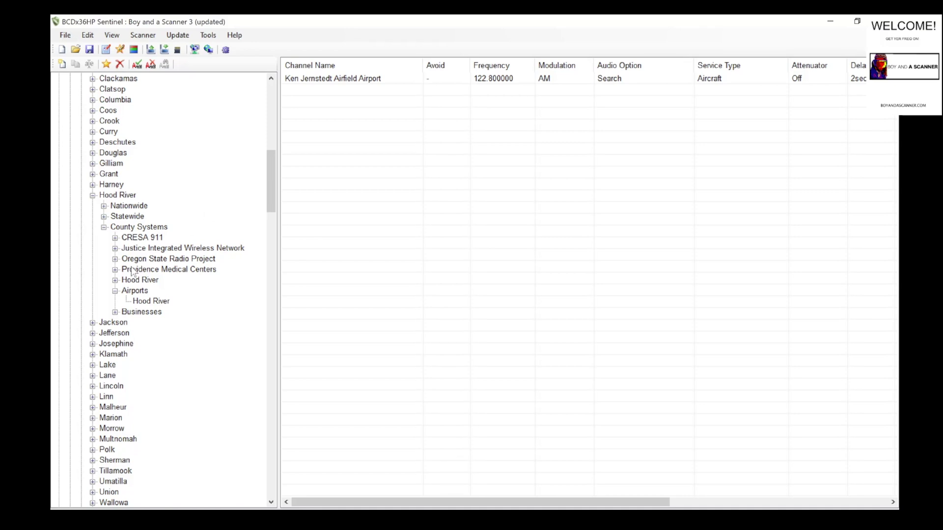
click(114, 280)
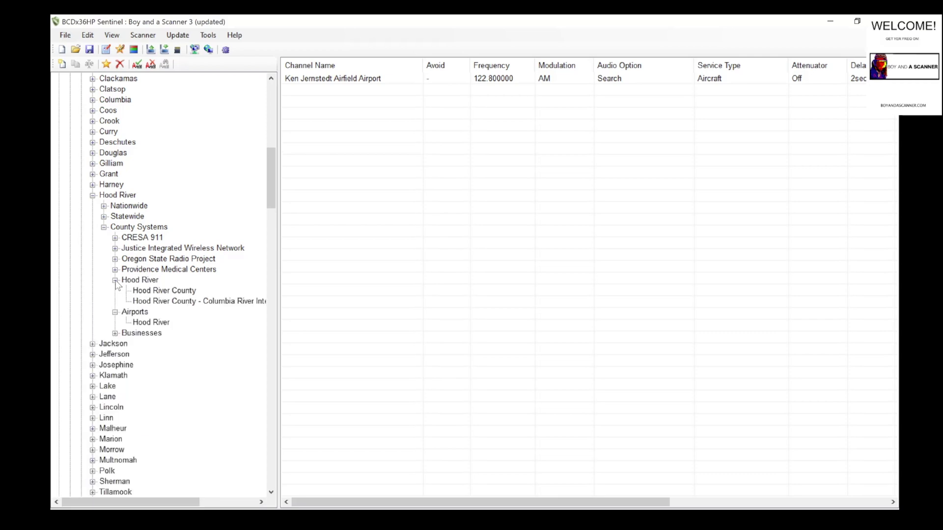
click(153, 292)
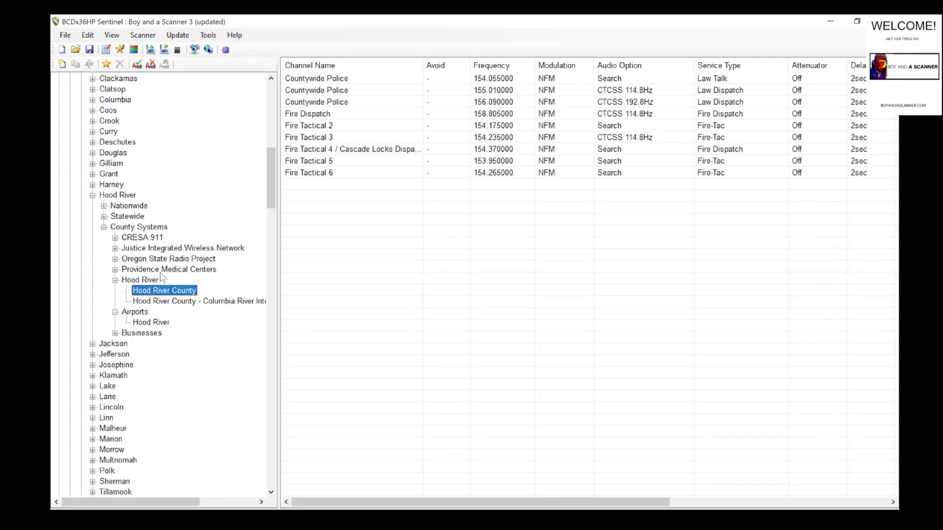
click(333, 81)
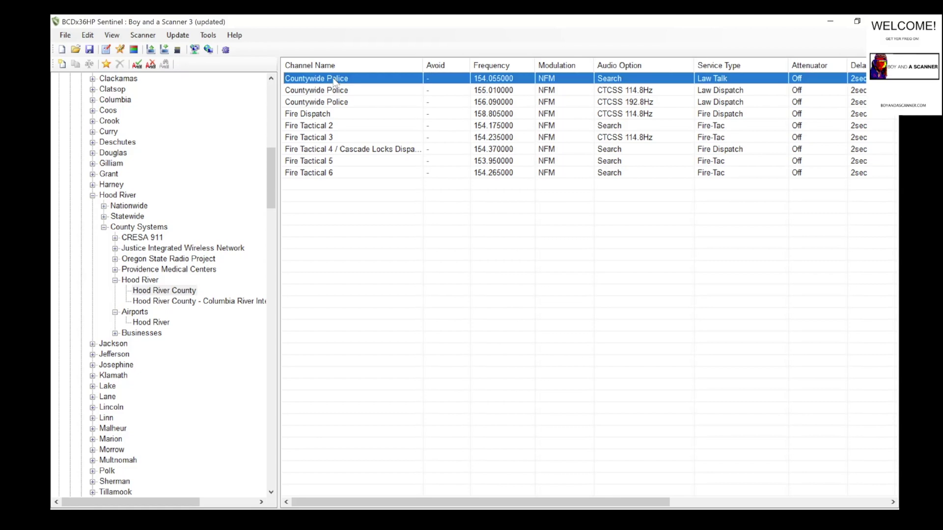
shift+click(336, 103)
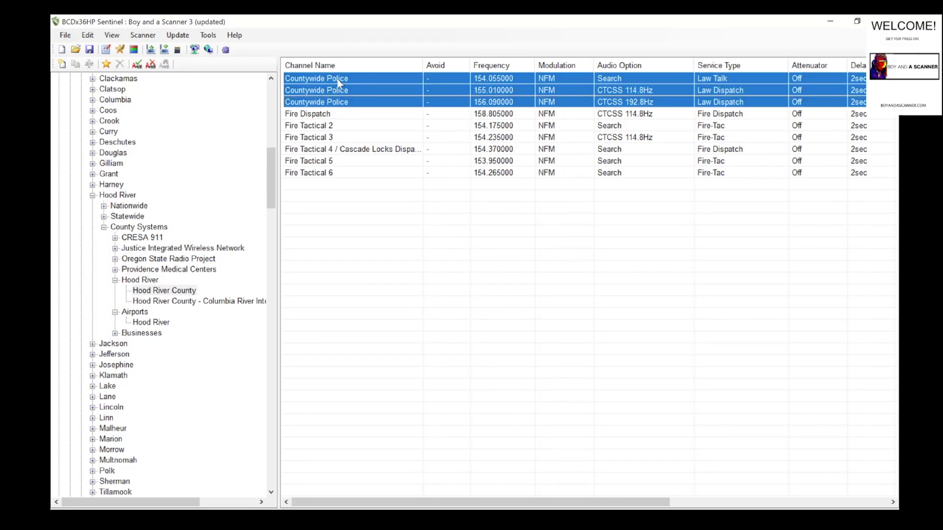
right_click(336, 106)
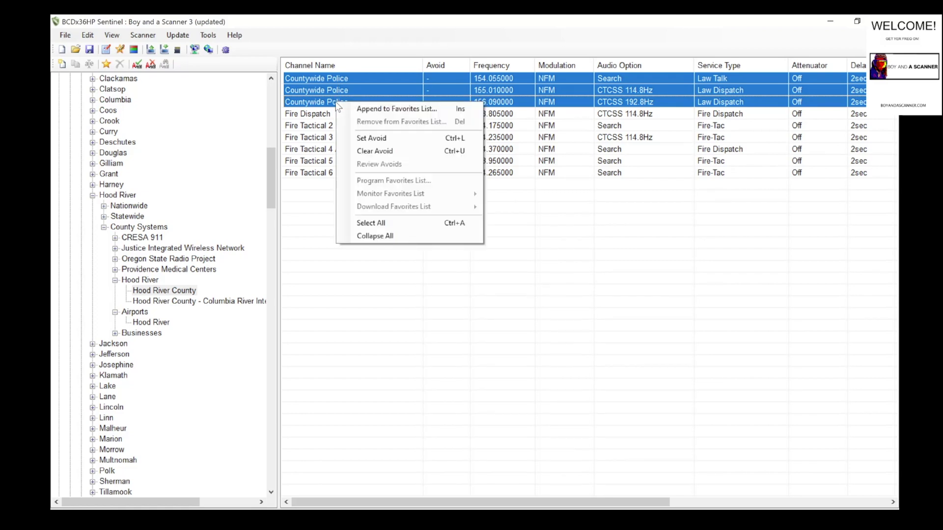
click(357, 112)
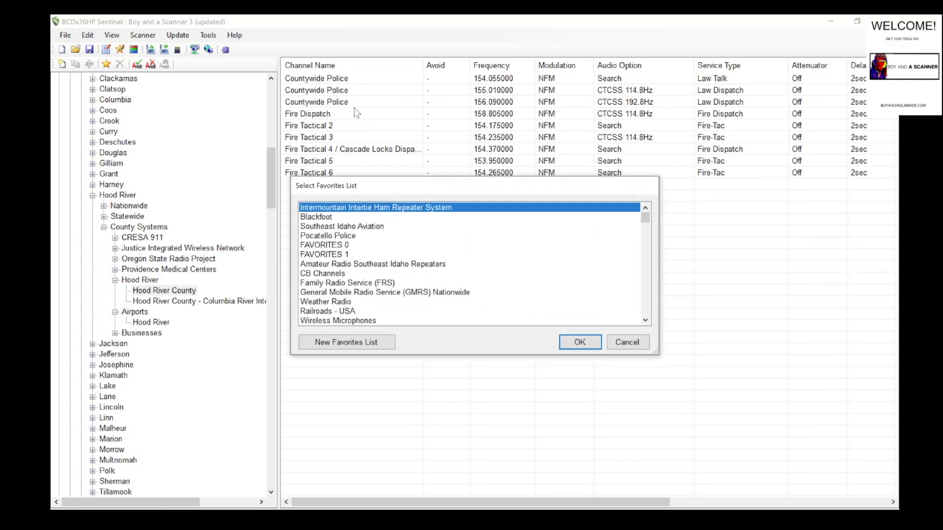
click(334, 345)
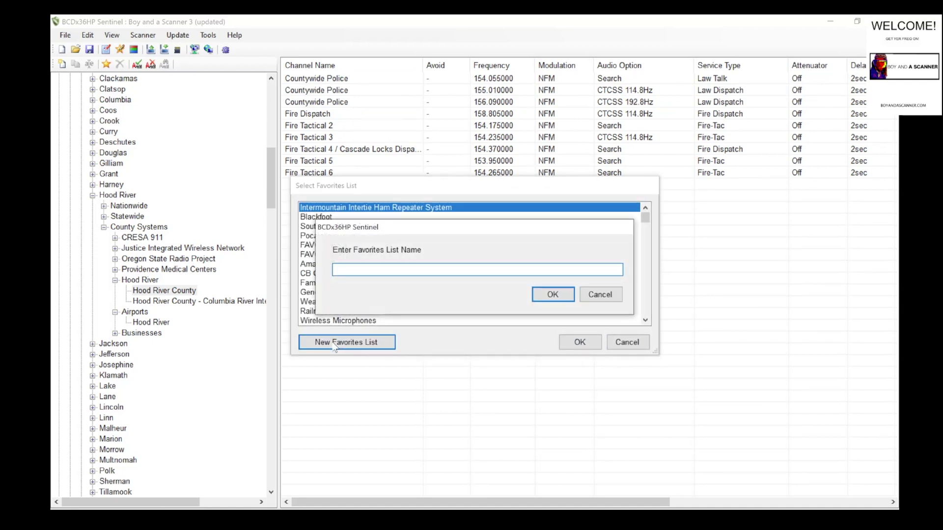
text(Hoodriver Law)
click(550, 294)
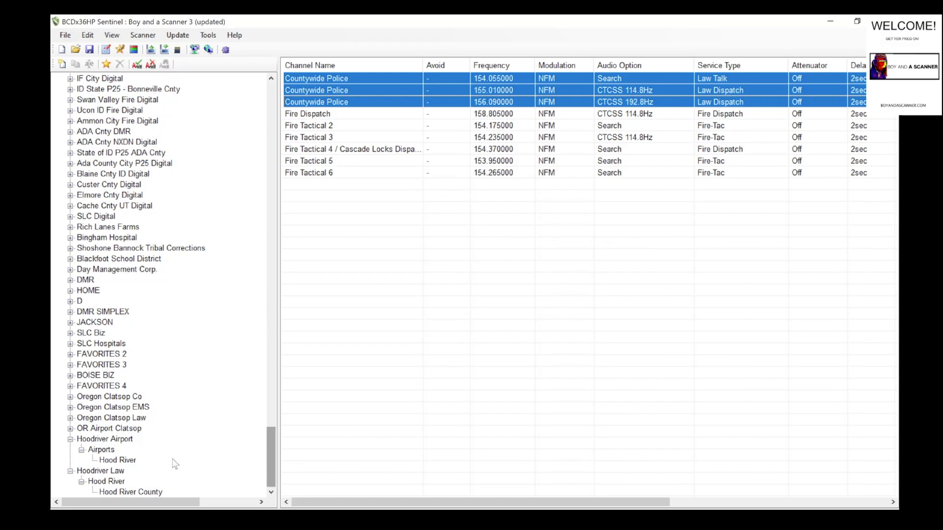
Review the Hood River County channels in the Hoodriver Law list and look through the names of the existing favorites lists.
click(99, 472)
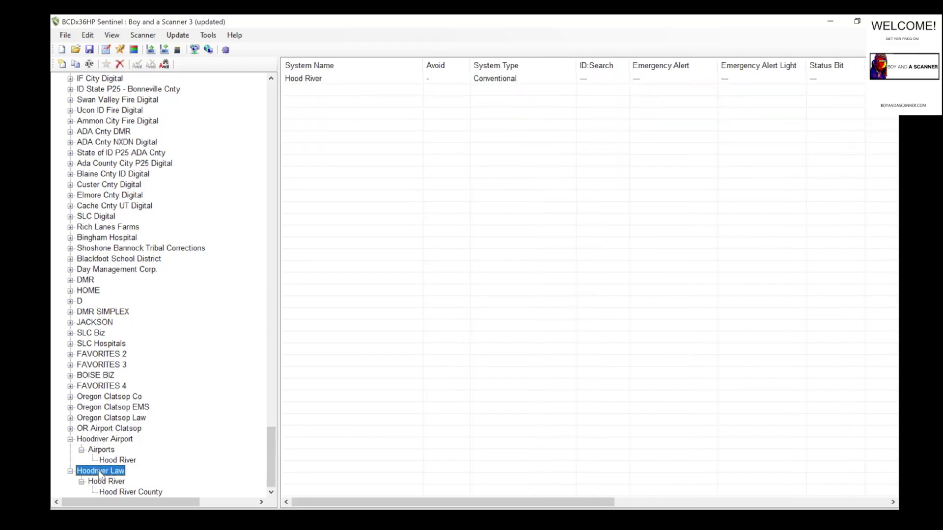
click(126, 492)
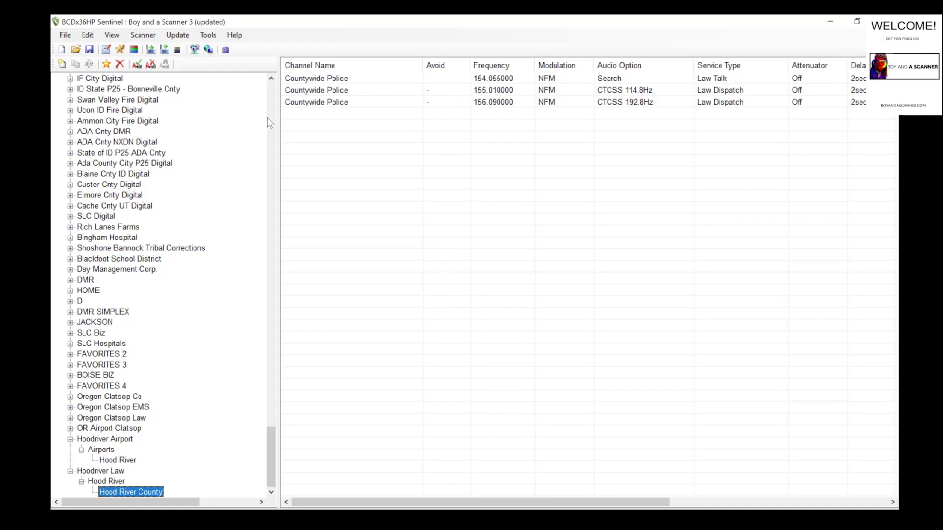
click(100, 472)
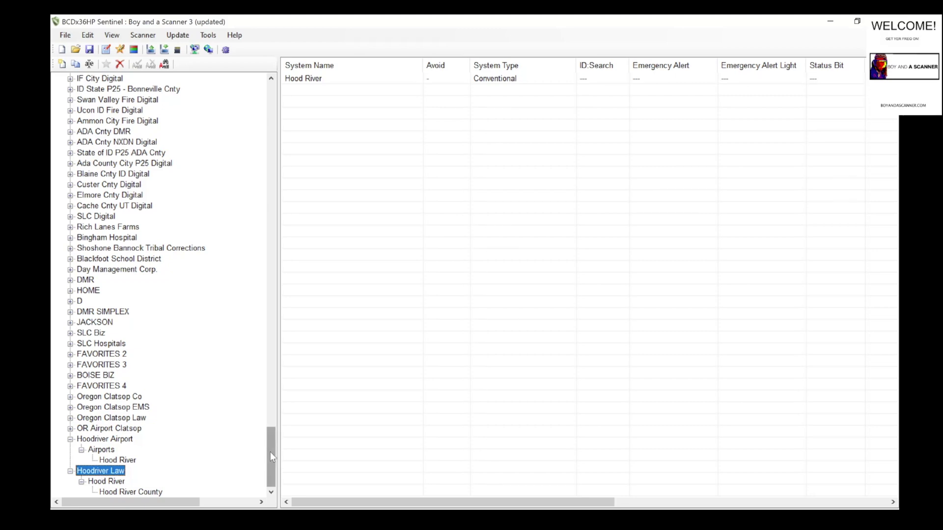
drag(270, 451, 273, 300)
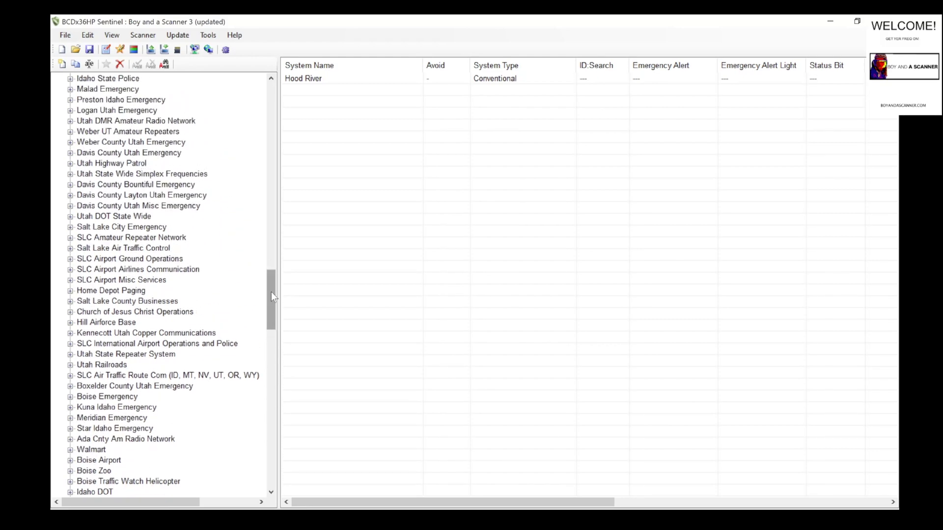
drag(271, 293, 268, 272)
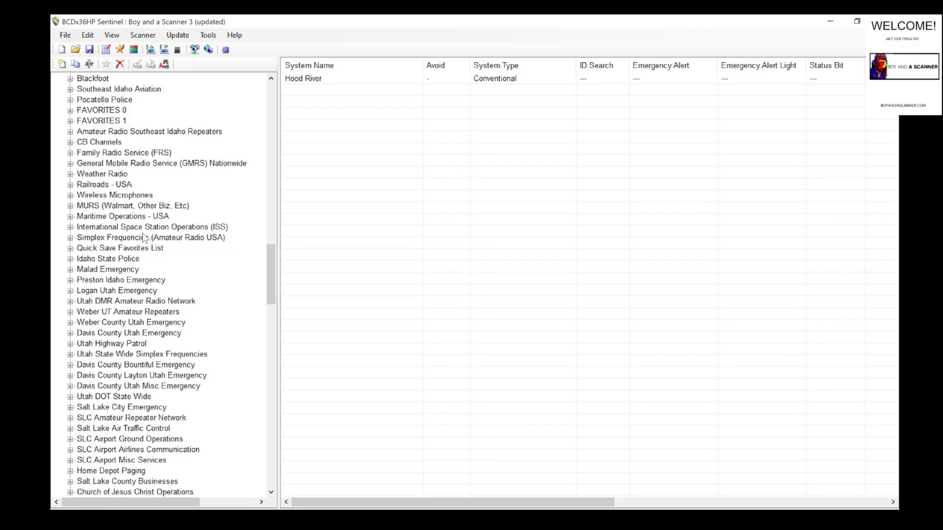
drag(273, 274, 273, 466)
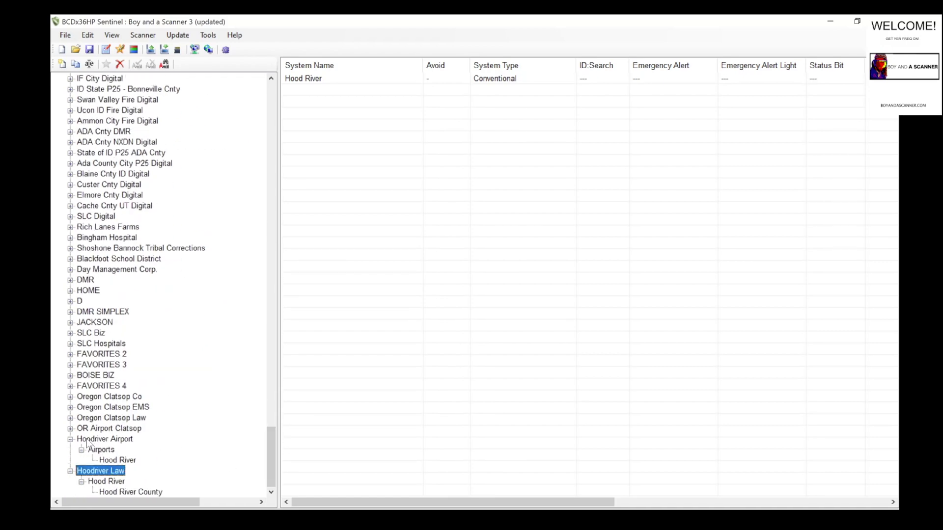
Collapse the Hoodriver Airport and Hoodriver Law favorites lists and check the system contained in each.
click(70, 439)
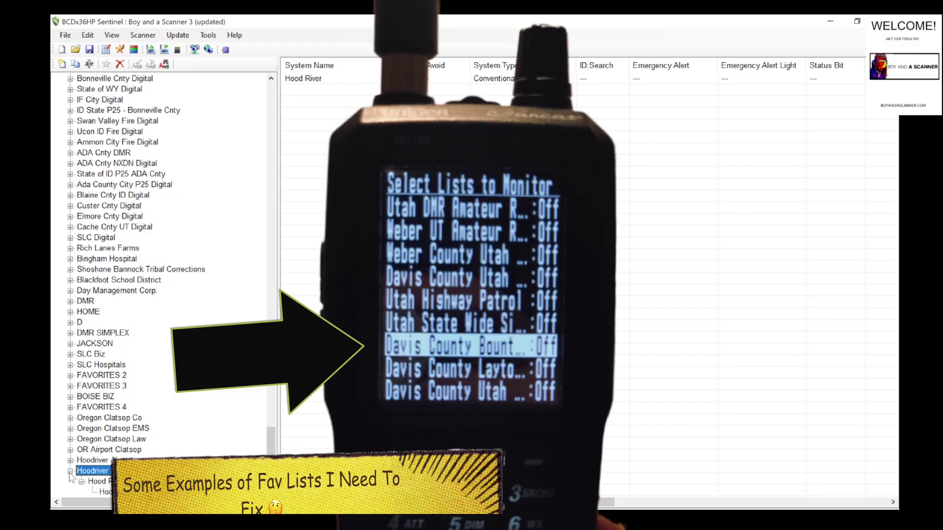
click(70, 471)
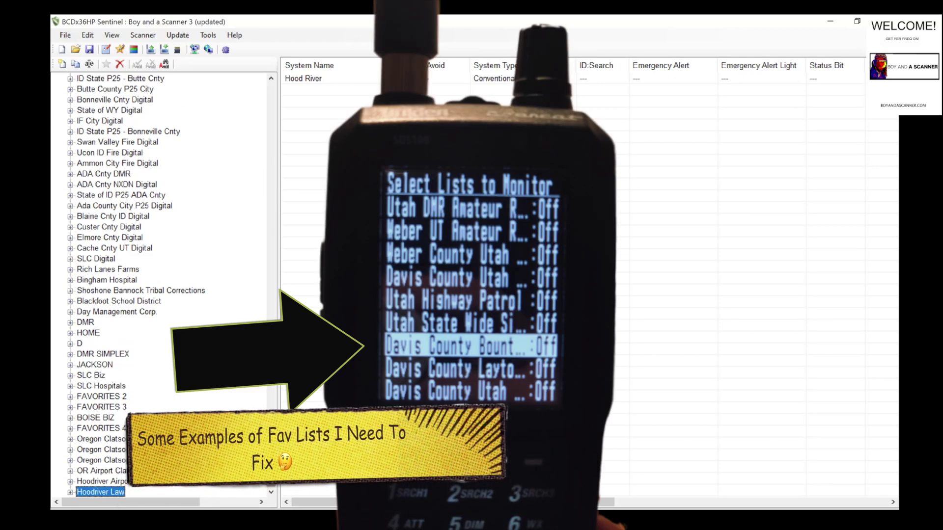
mouse_move(271, 474)
mouse_down()
mouse_move(269, 359)
mouse_move(268, 473)
mouse_up()
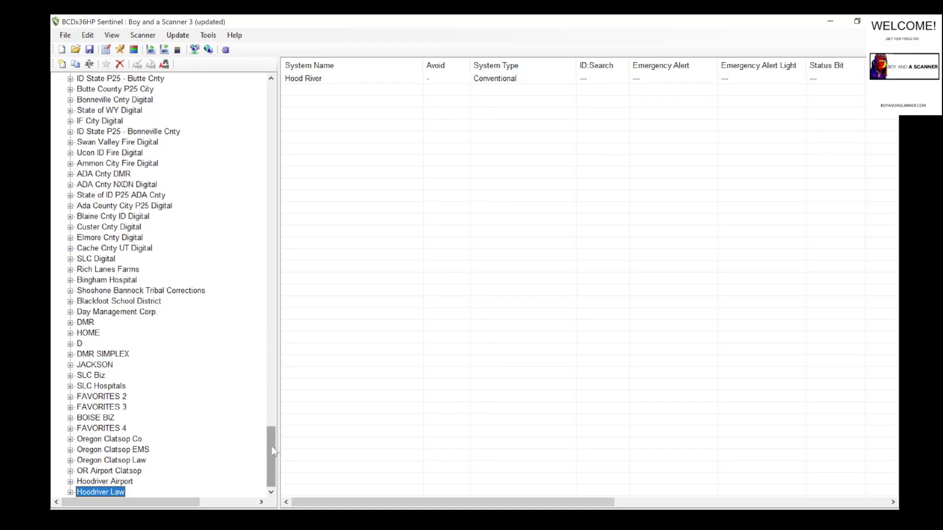
click(84, 483)
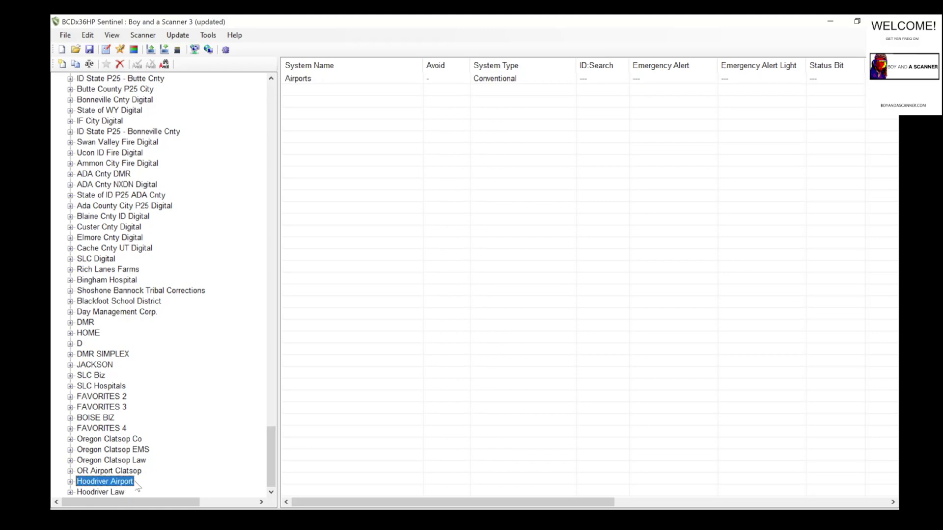
click(105, 493)
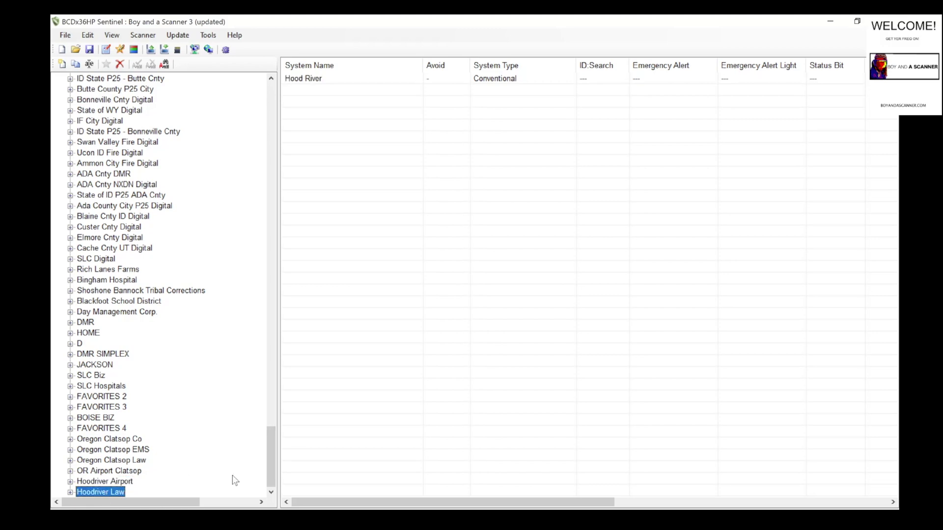
Expand the CRESA 911 system under Hood River's County Systems in the database.
drag(272, 471, 268, 198)
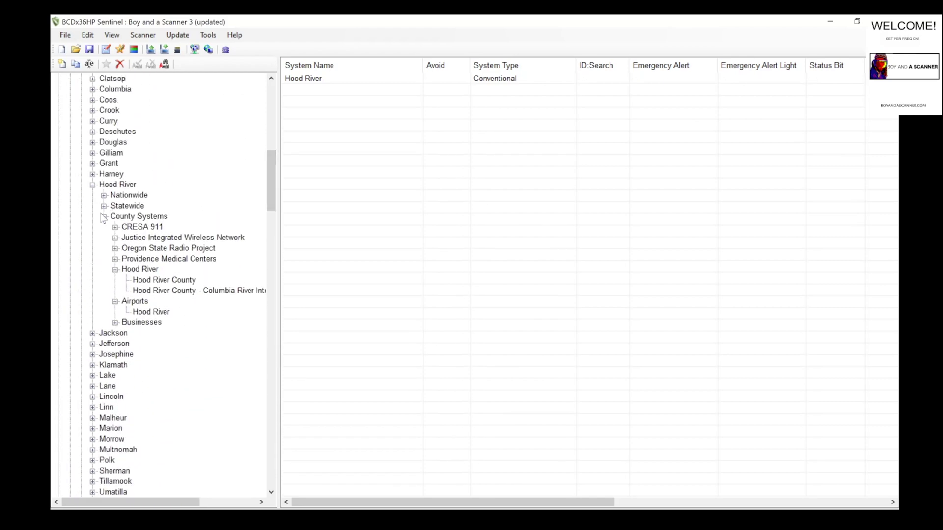
click(115, 227)
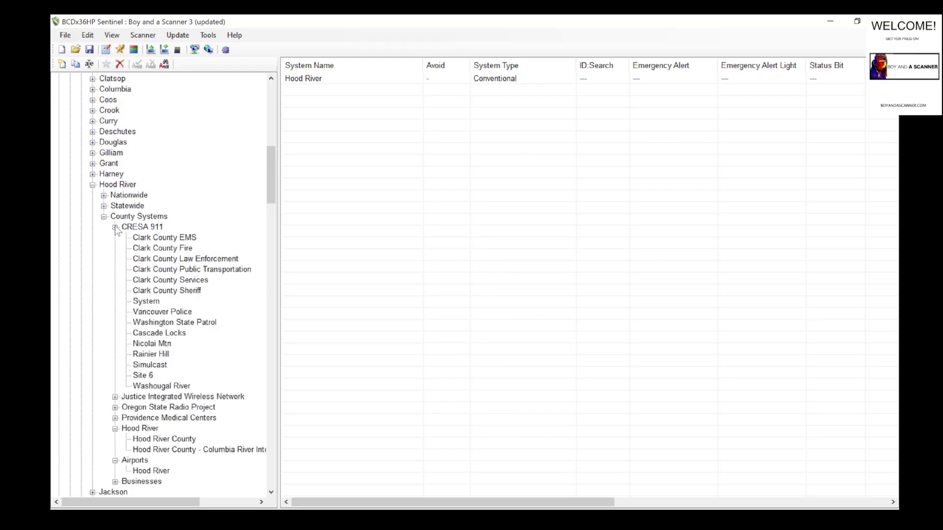
Append the Clark County Law Enforcement department of the database's CRESA 911 system to the Hoodriver Law favorites list.
click(186, 258)
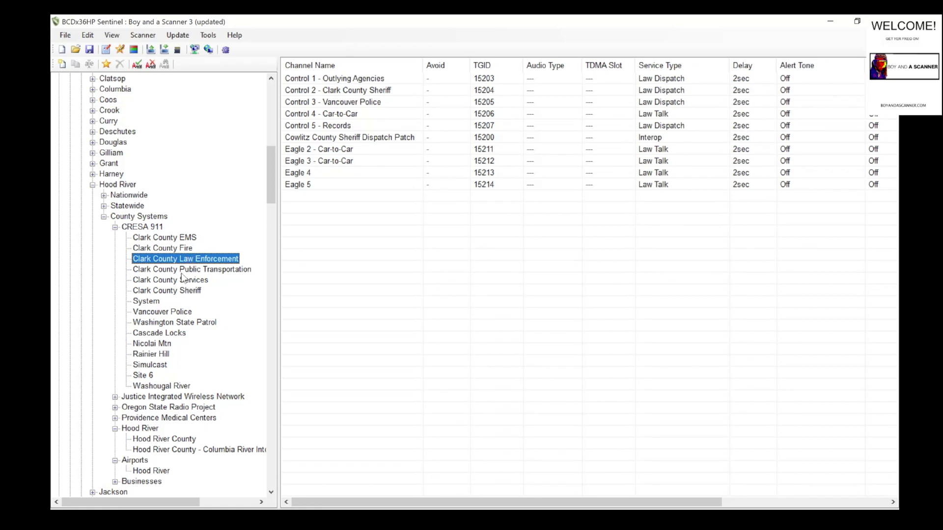
right_click(160, 260)
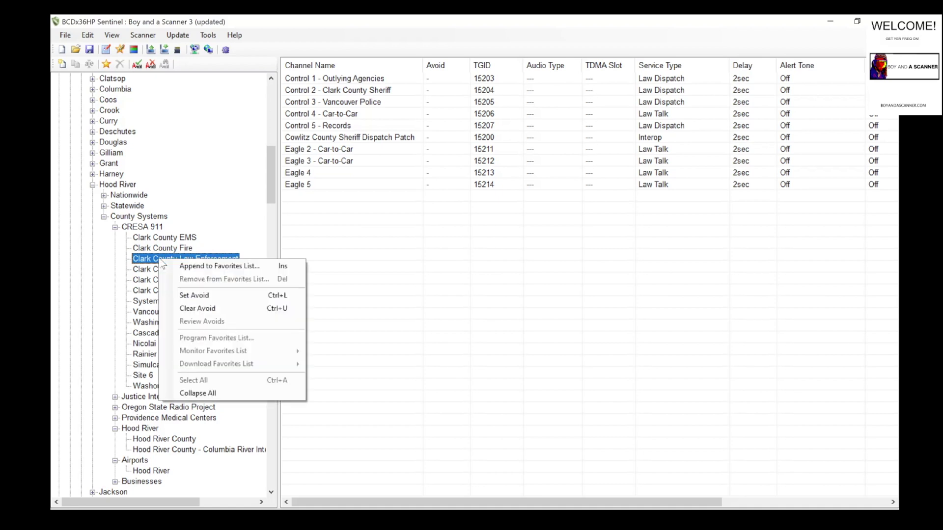
click(202, 267)
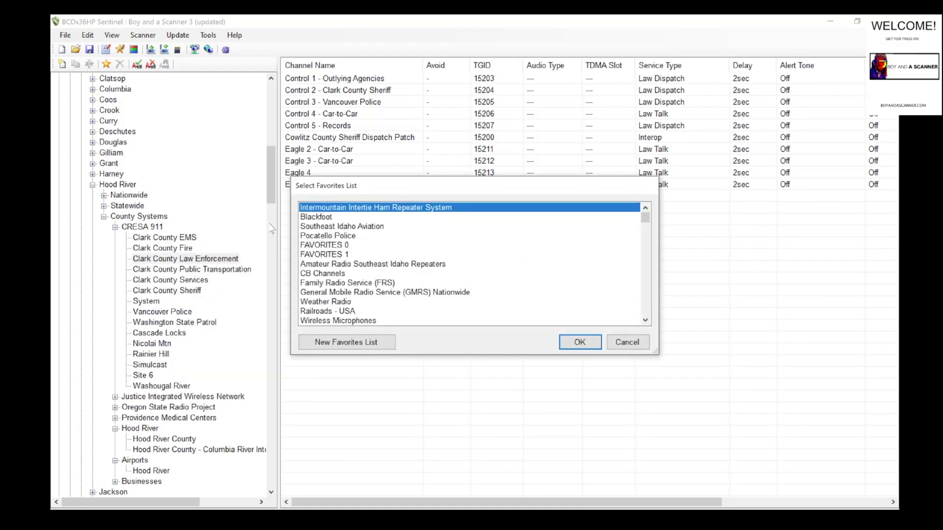
drag(647, 220, 646, 326)
click(306, 324)
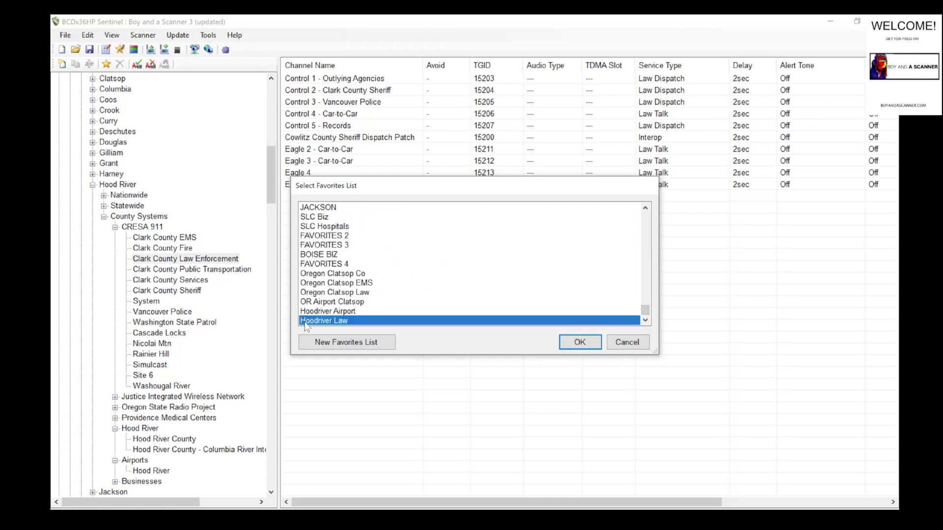
click(580, 342)
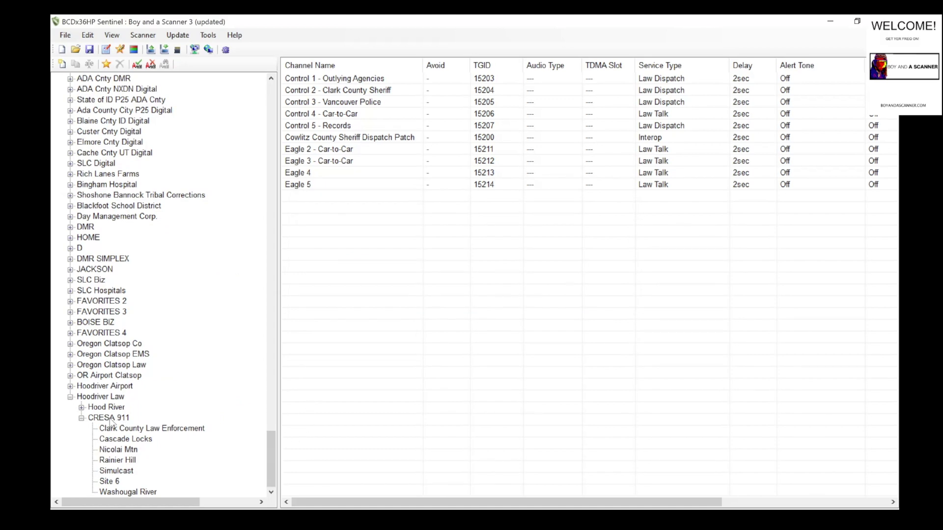
Review the Hood River County and Clark County Law Enforcement channels in the Hoodriver Law list, and collapse the list.
click(82, 418)
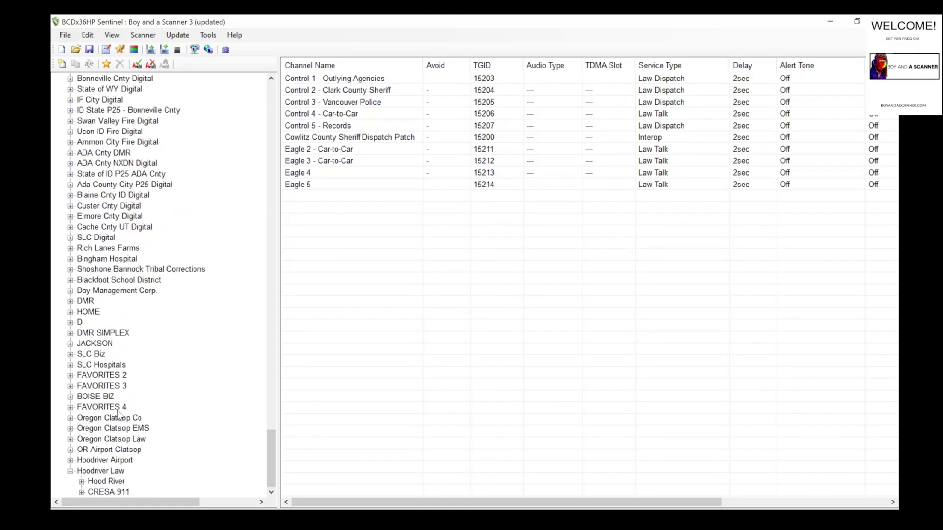
click(93, 471)
click(100, 483)
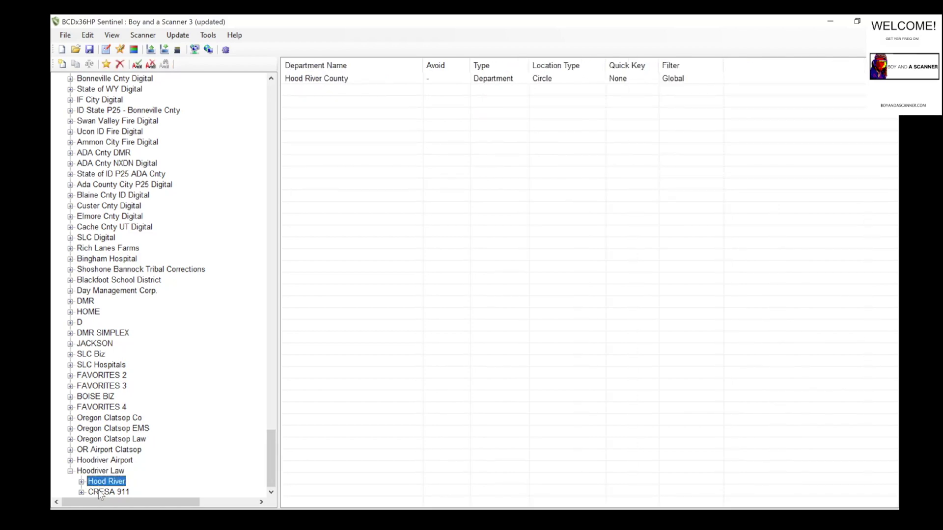
click(82, 481)
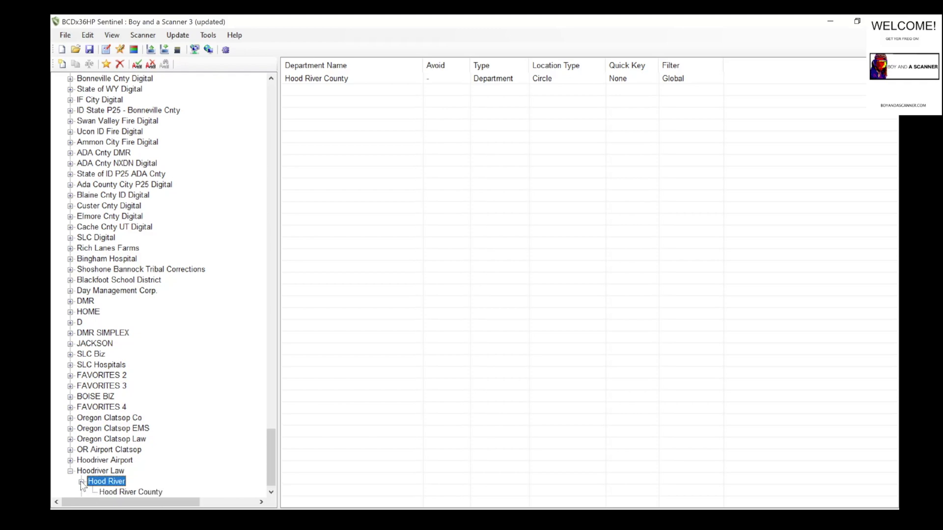
click(108, 493)
scroll(272, 449, down, 1)
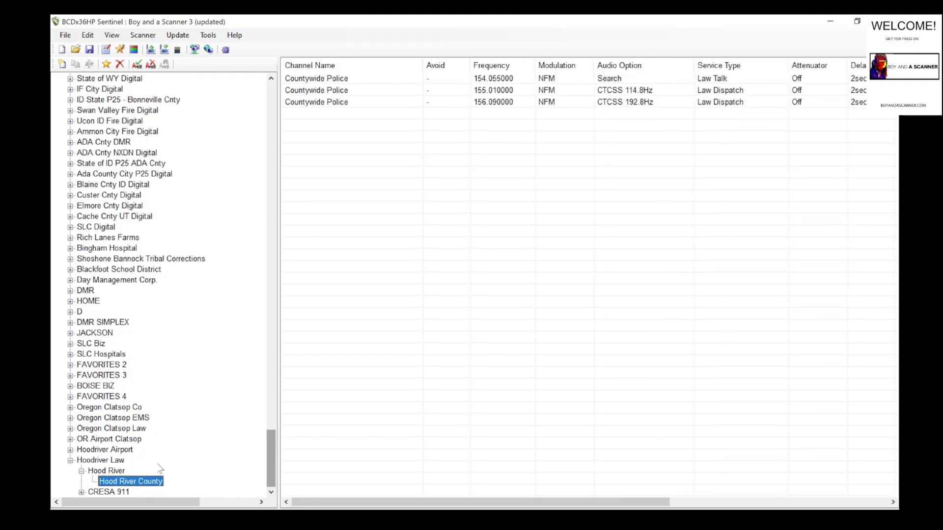
click(81, 492)
click(124, 428)
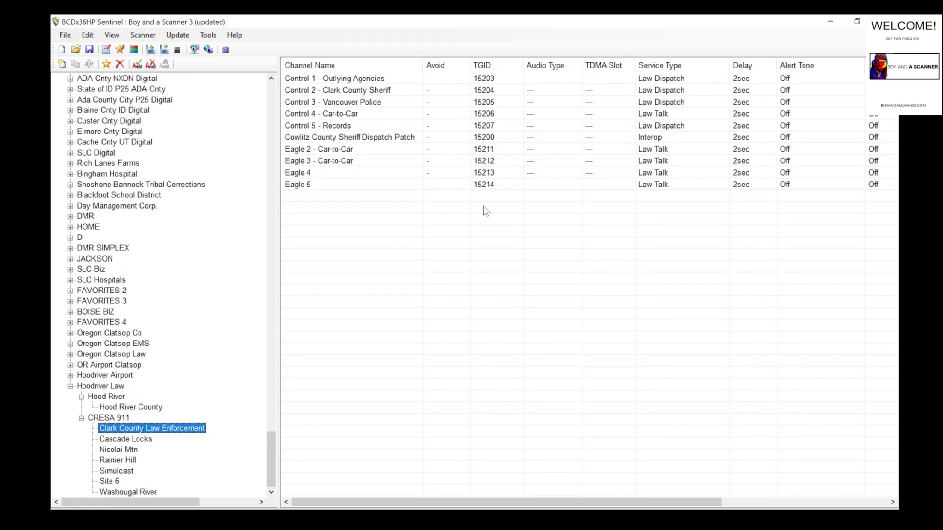
key(Left)
key(Left)
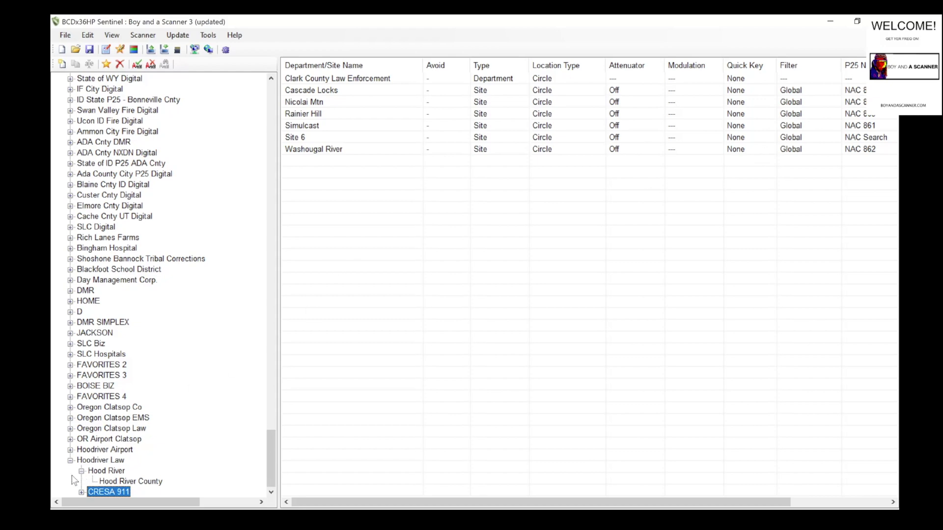
click(70, 460)
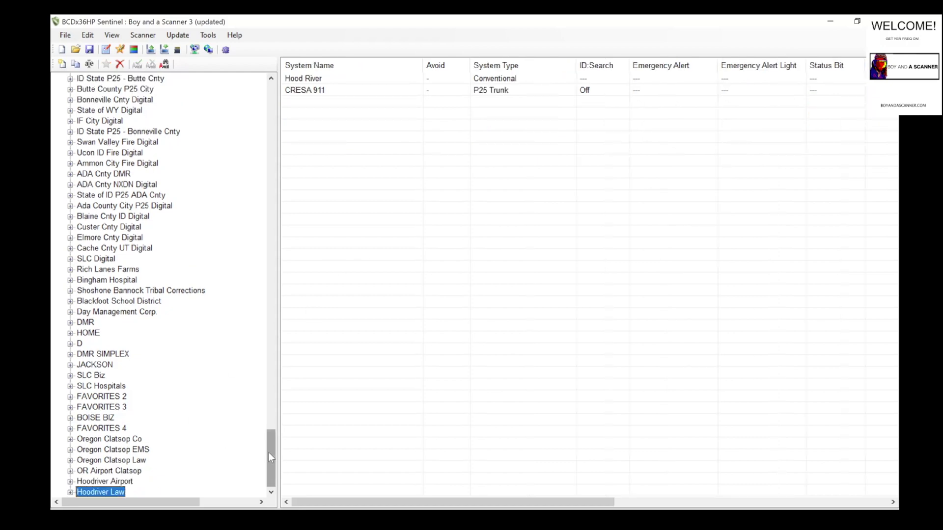
Expand the Businesses system and the Statewide group under Hood River in the database.
drag(269, 453, 267, 178)
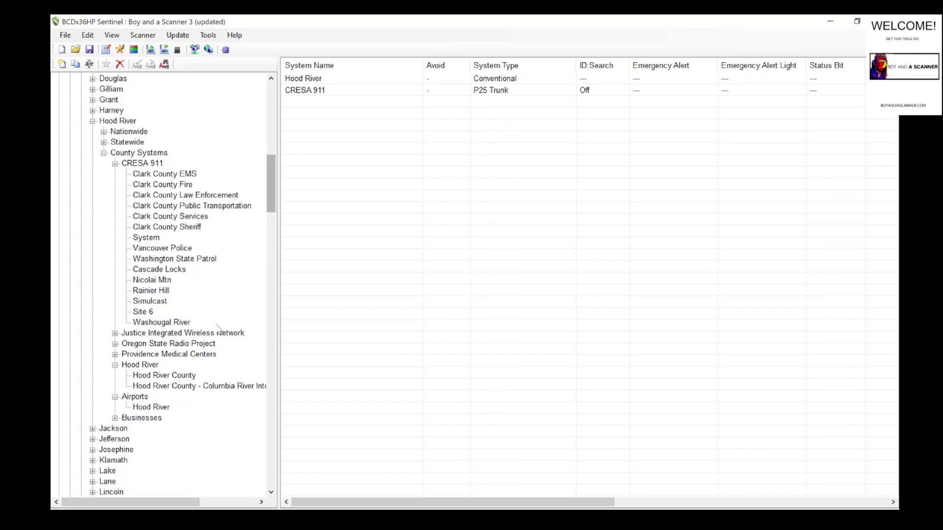
click(115, 418)
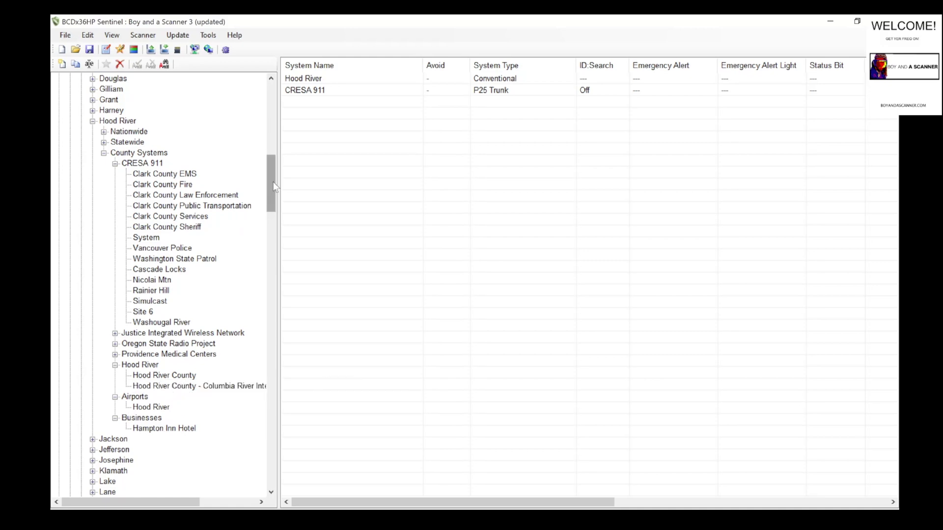
scroll(273, 186, up, 1)
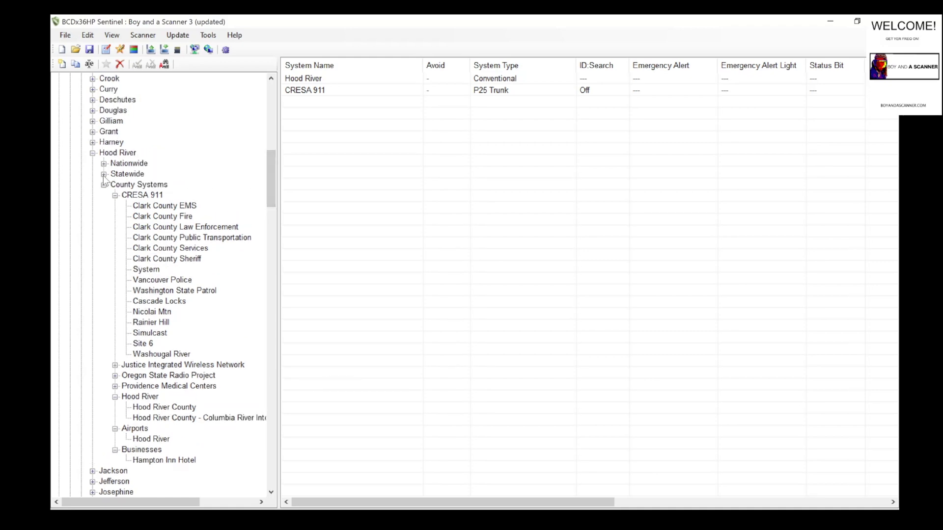
click(104, 174)
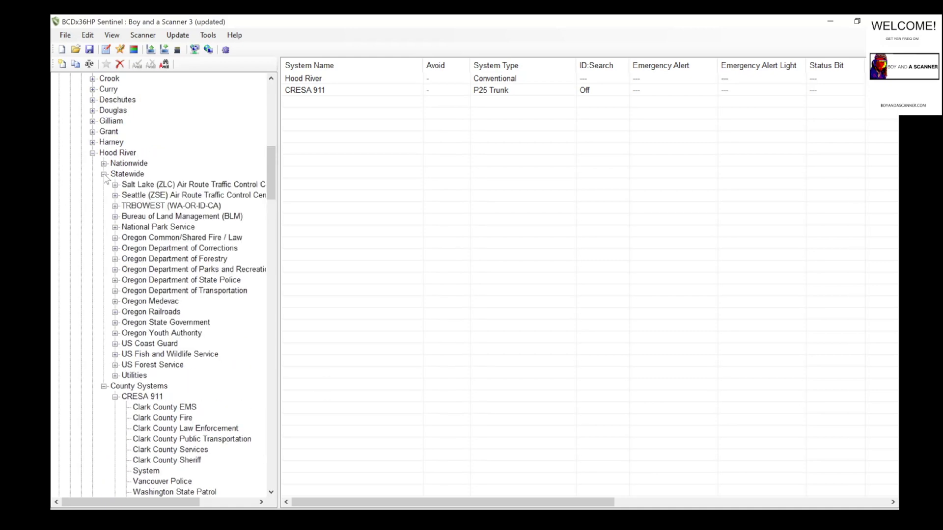
Create a new favorites list named "OR Nat Park Service" and select it at the end of the favorites lists.
click(62, 65)
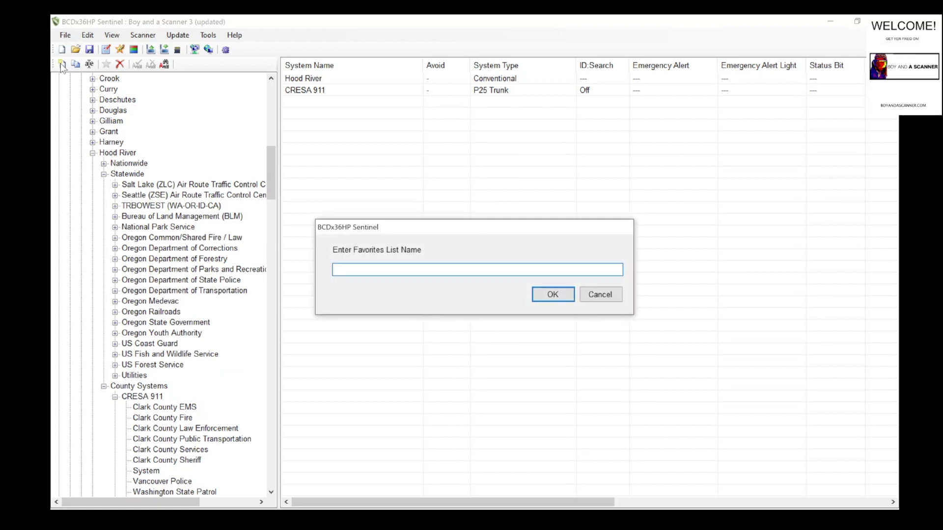
text(O)
key(BackSpace)
key(BackSpace)
key(BackSpace)
key(BackSpace)
key(BackSpace)
key(BackSpace)
text(Nat Park Serv)
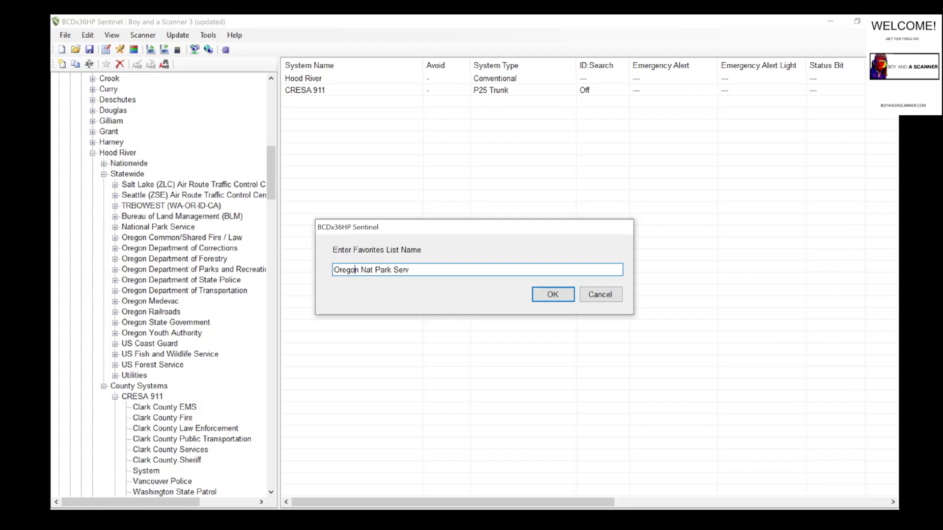
key(BackSpace)
key(BackSpace)
key(BackSpace)
key(BackSpace)
key(BackSpace)
text(R)
text(ice)
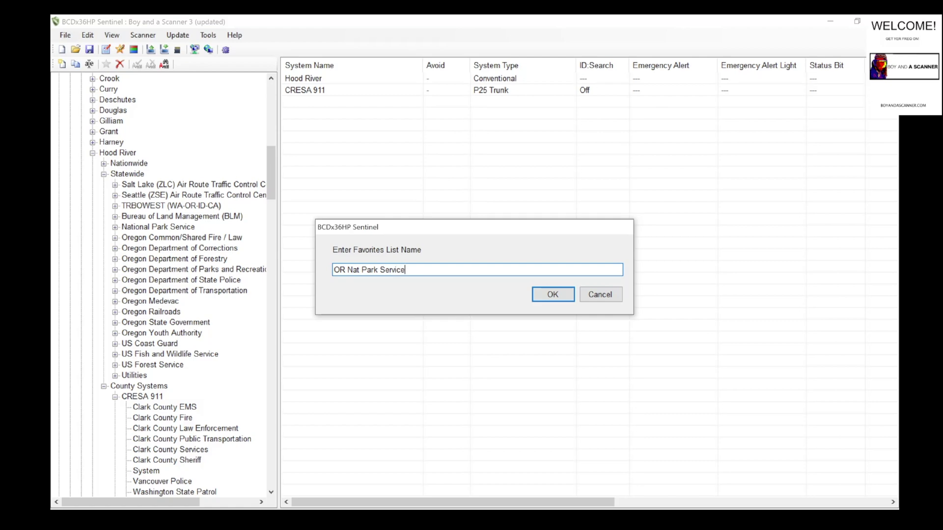
click(553, 295)
drag(271, 174, 287, 491)
click(102, 492)
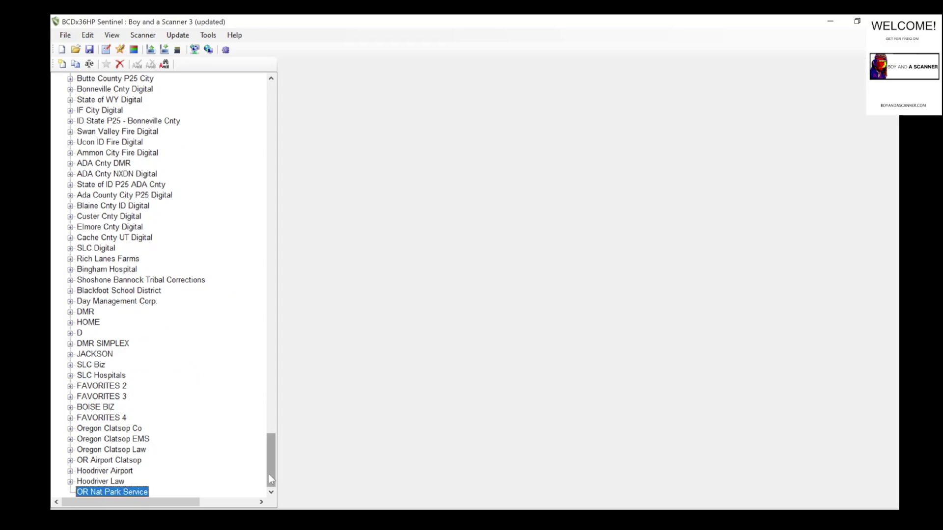
Append the National Park Service system from Hood River's Statewide group in the database to the OR Nat Park Service favorites list.
drag(271, 478, 270, 228)
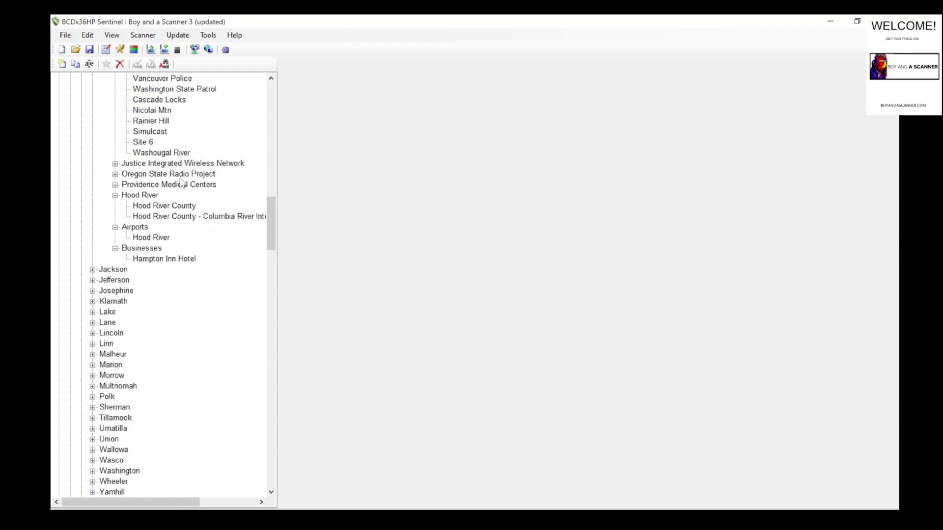
drag(272, 220, 268, 186)
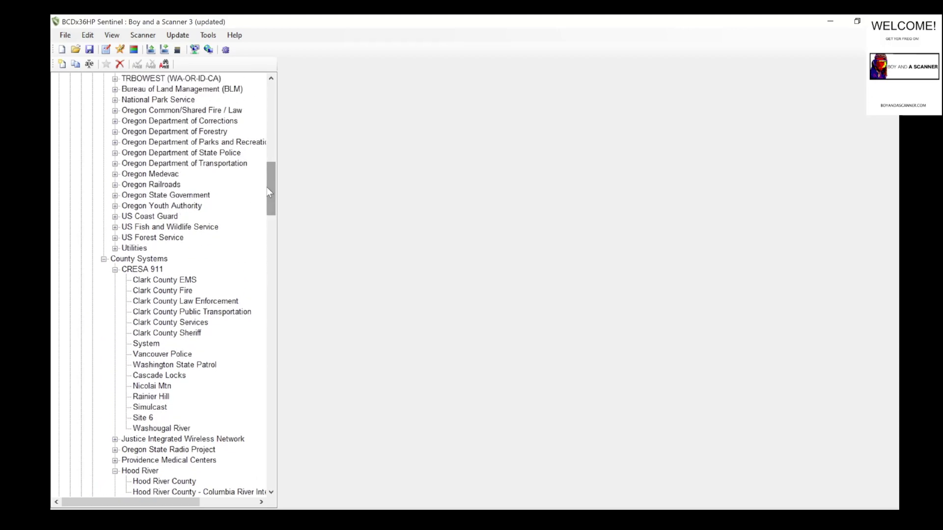
click(170, 100)
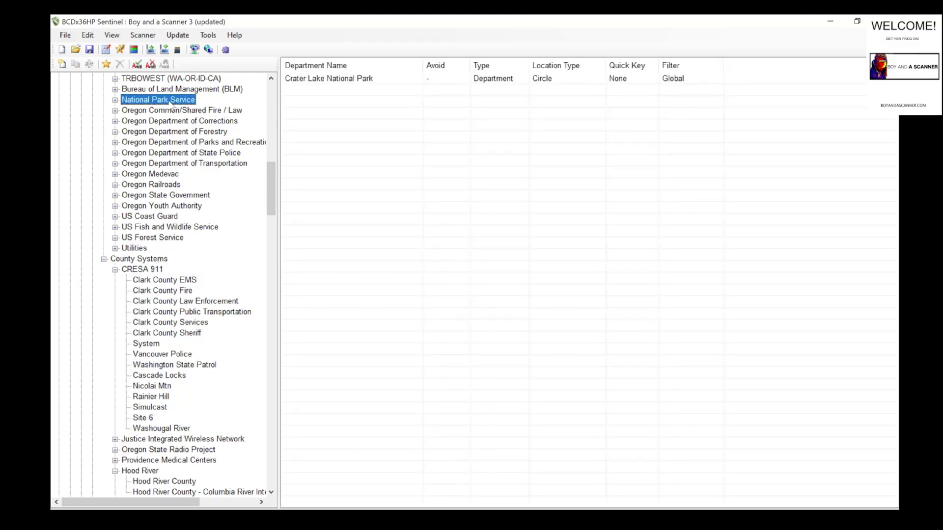
drag(269, 180, 269, 173)
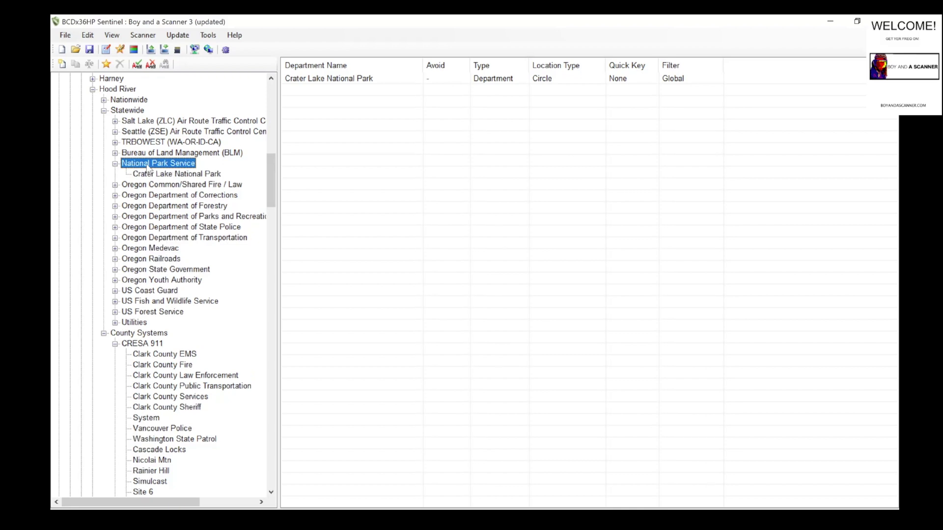
right_click(146, 164)
click(184, 172)
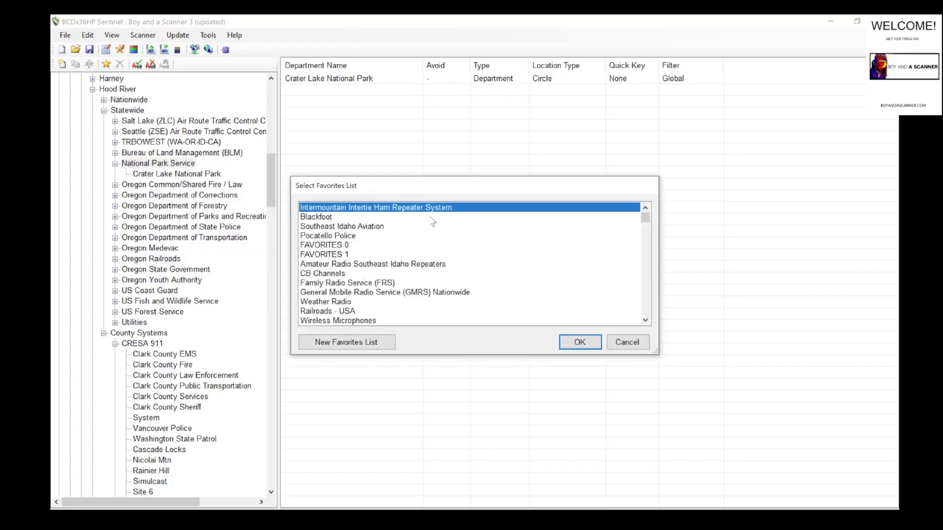
drag(645, 218, 597, 320)
click(351, 321)
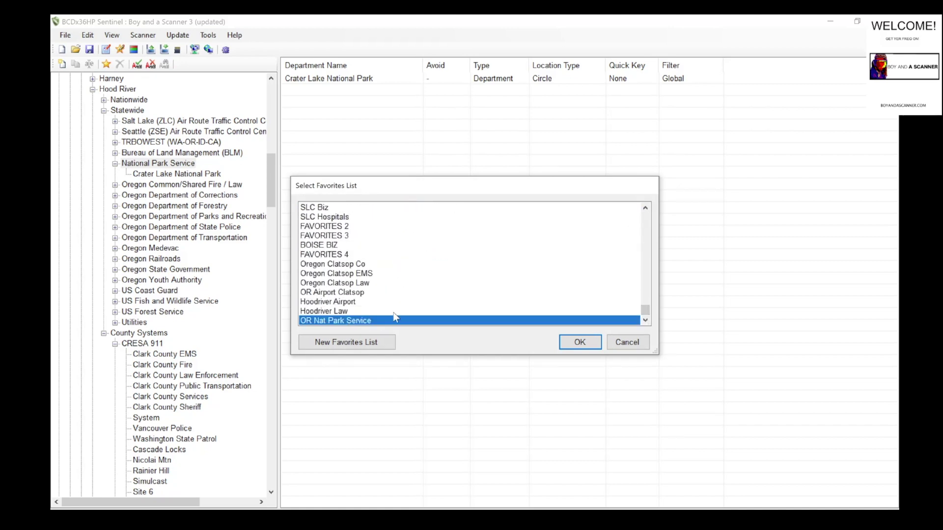
click(582, 342)
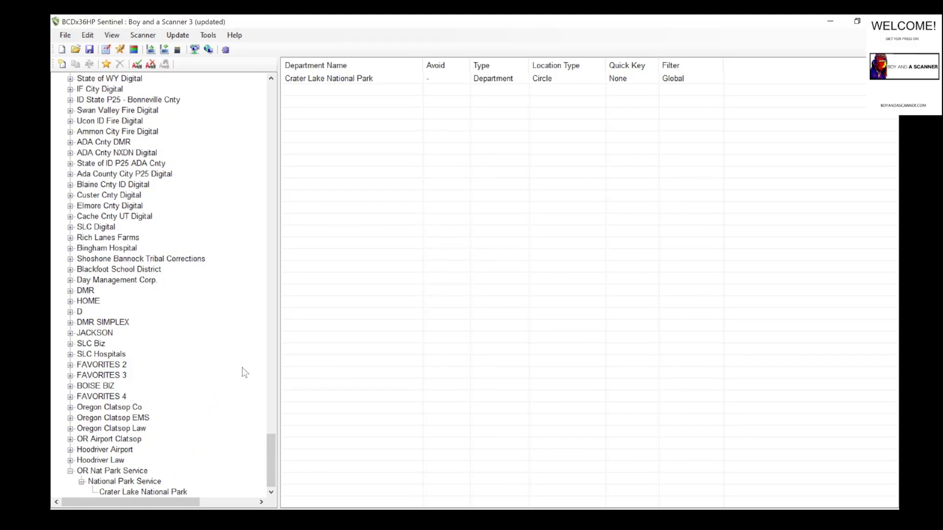
Look through the existing favorites list names, check the system in OR Nat Park Service, and collapse that list.
drag(269, 446, 268, 377)
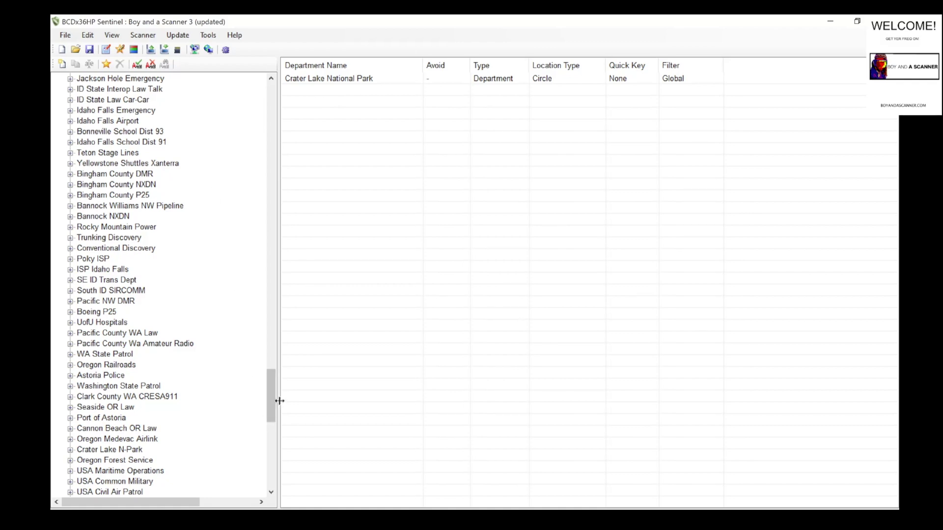
drag(273, 404, 274, 494)
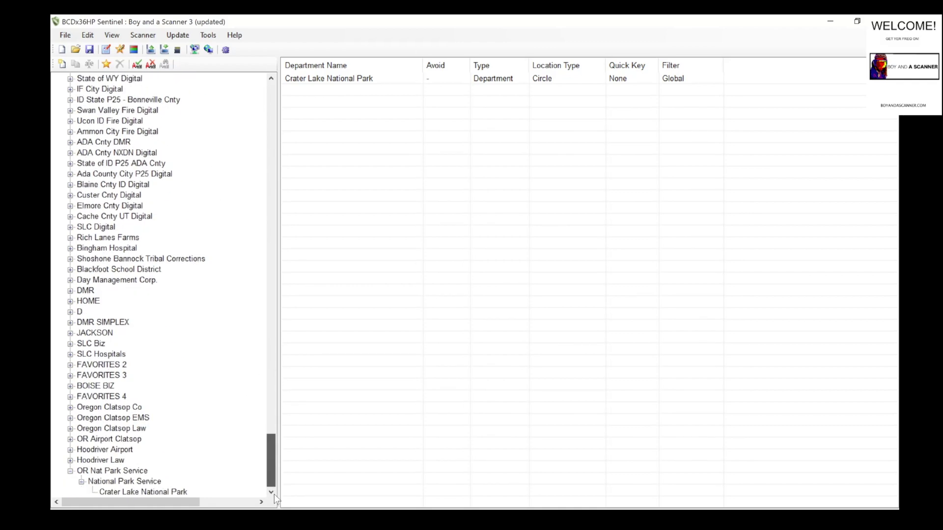
click(95, 472)
click(81, 482)
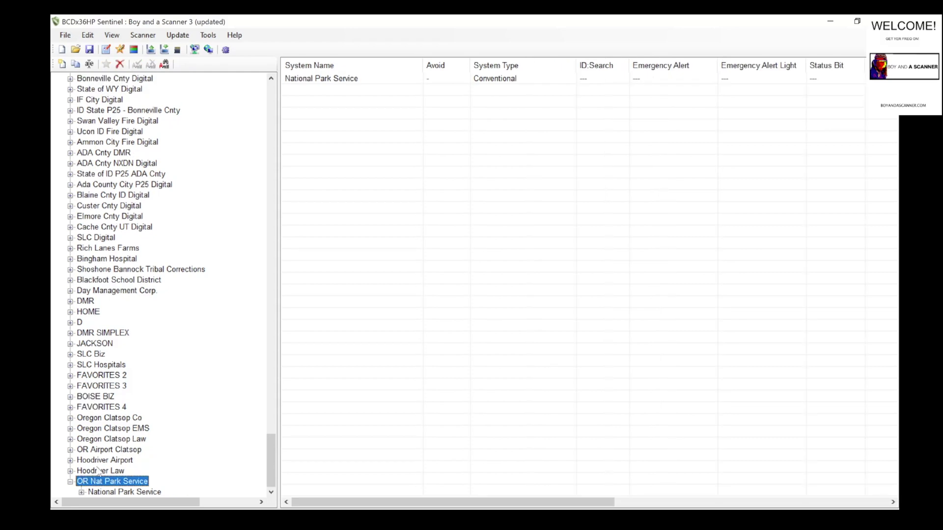
click(71, 482)
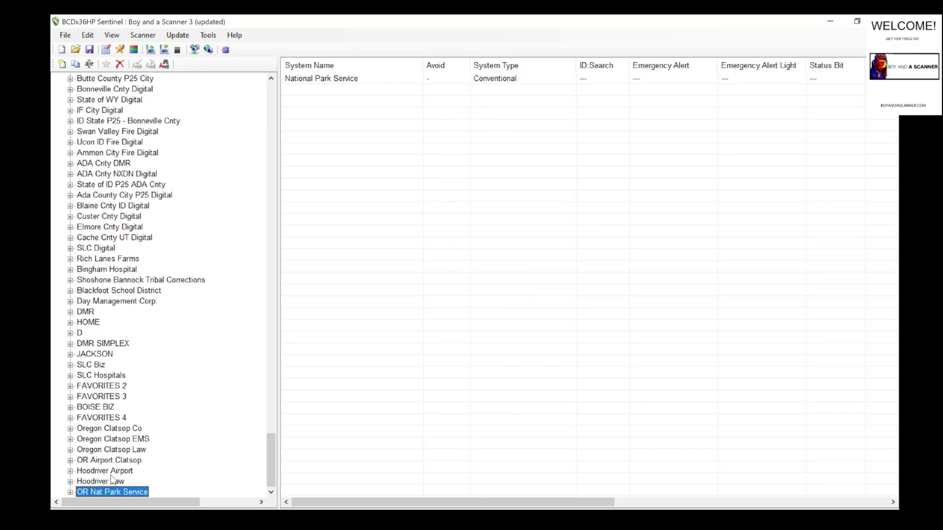
Collapse the USA database and try moving Hoodriver Law up one place and back down in the favorites list order.
drag(270, 451, 266, 112)
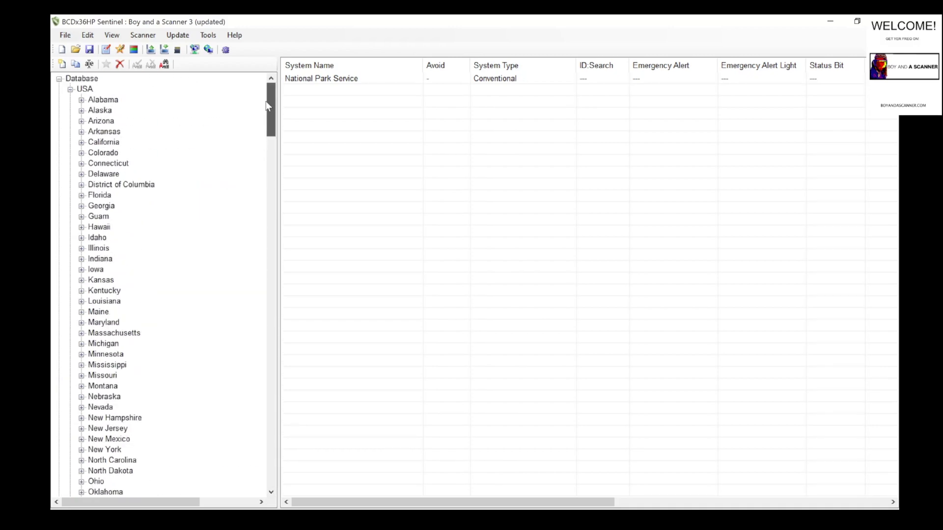
click(70, 89)
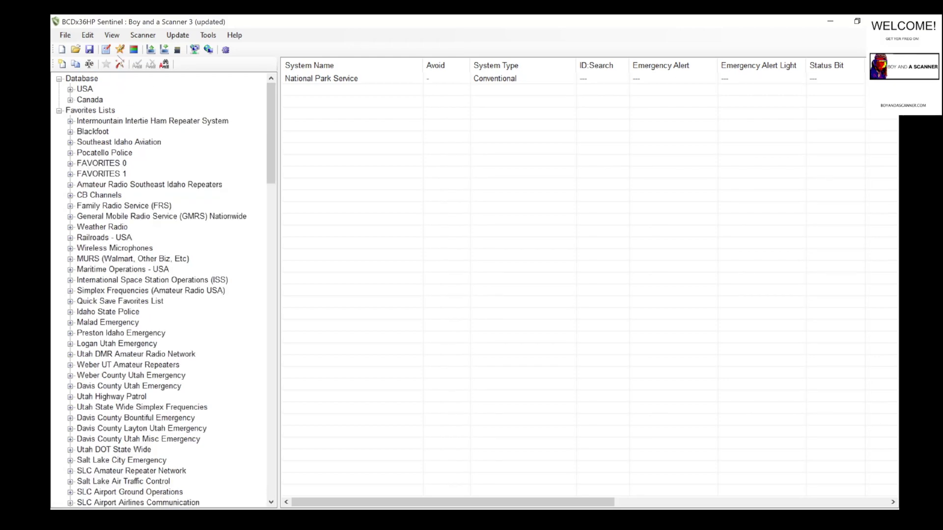
click(88, 35)
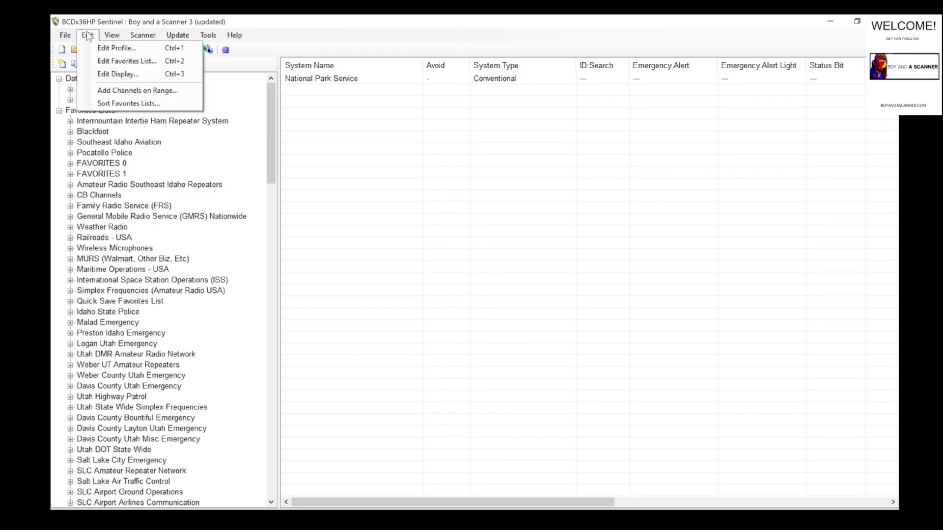
click(119, 103)
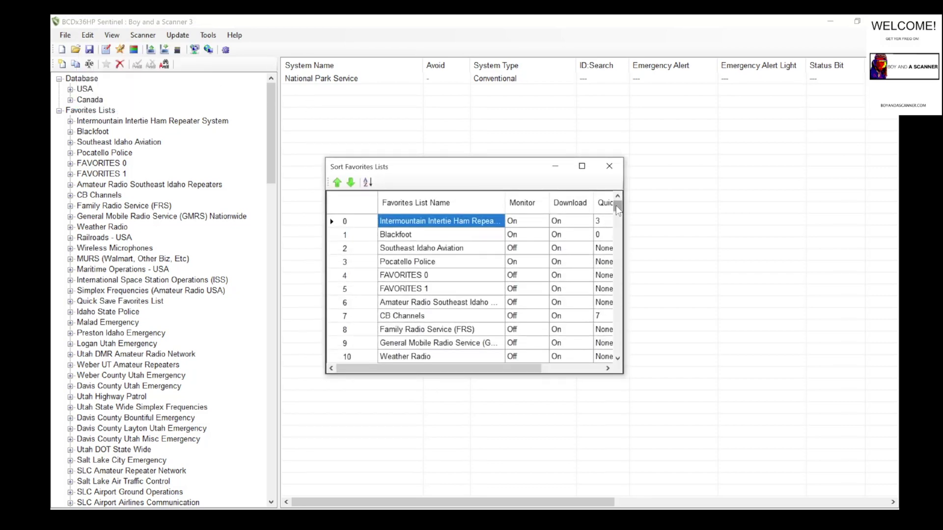
drag(617, 207, 619, 361)
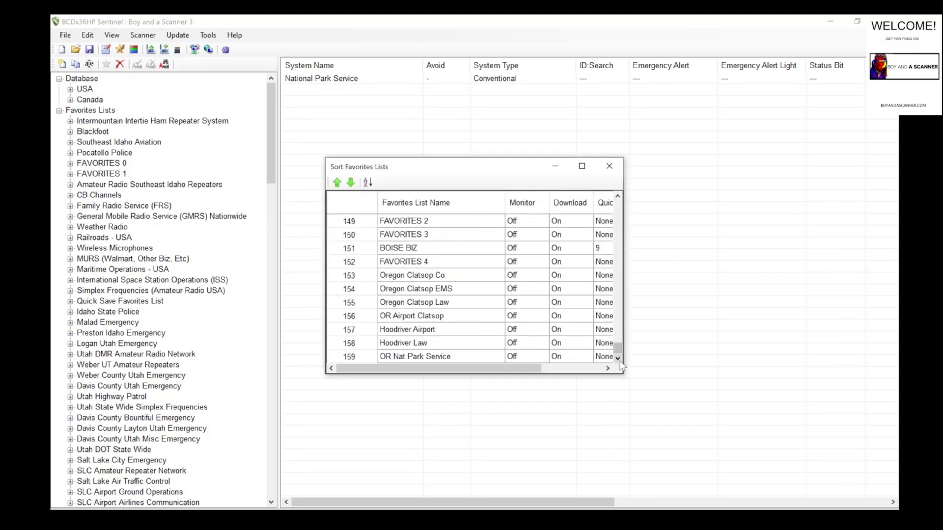
click(401, 349)
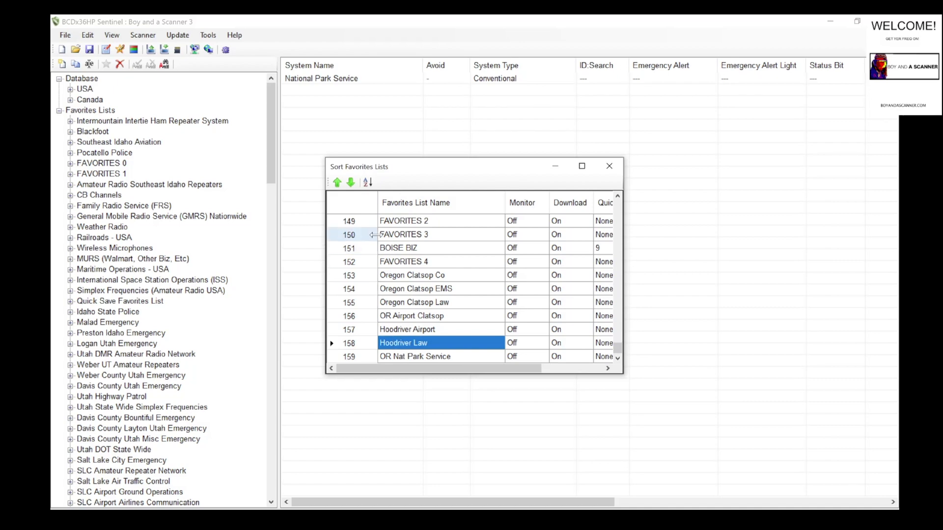
click(337, 183)
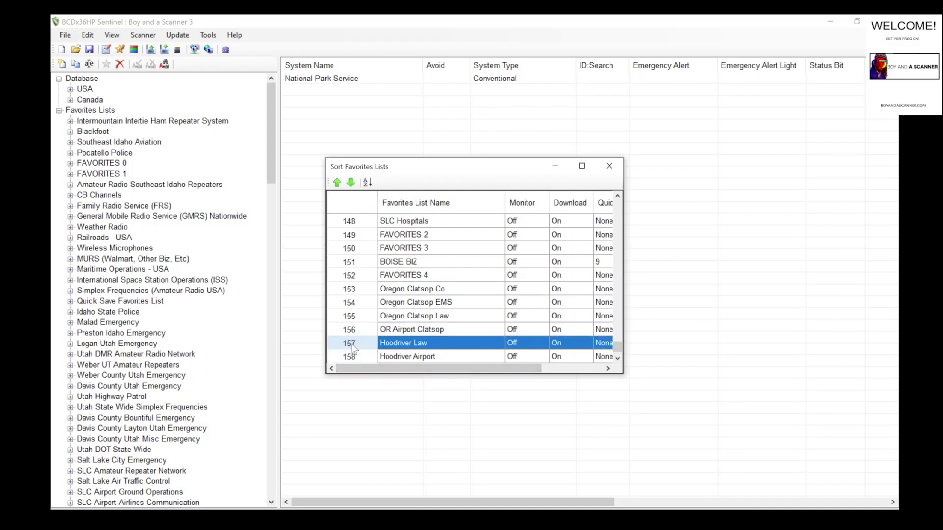
click(350, 183)
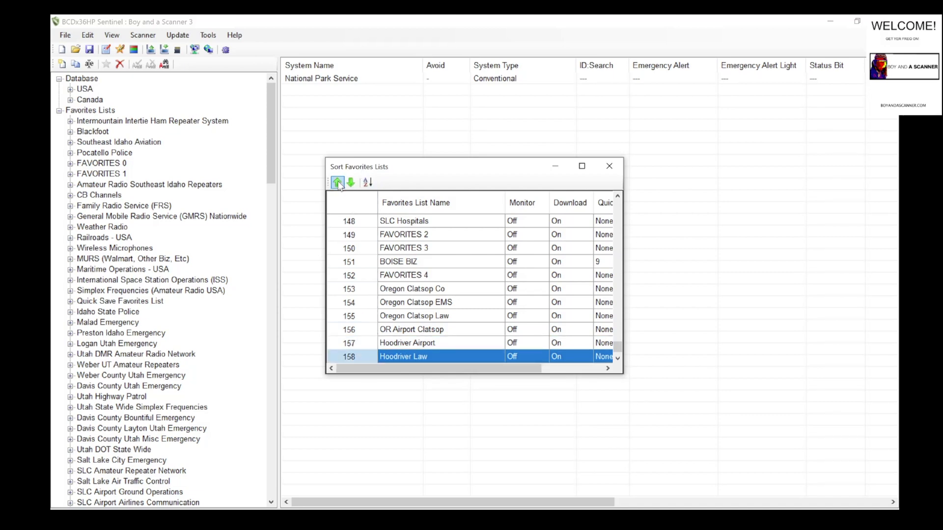
Try sorting the favorites lists with a changed ascending first key such as Quick Key, and discard the new order without saving.
click(367, 183)
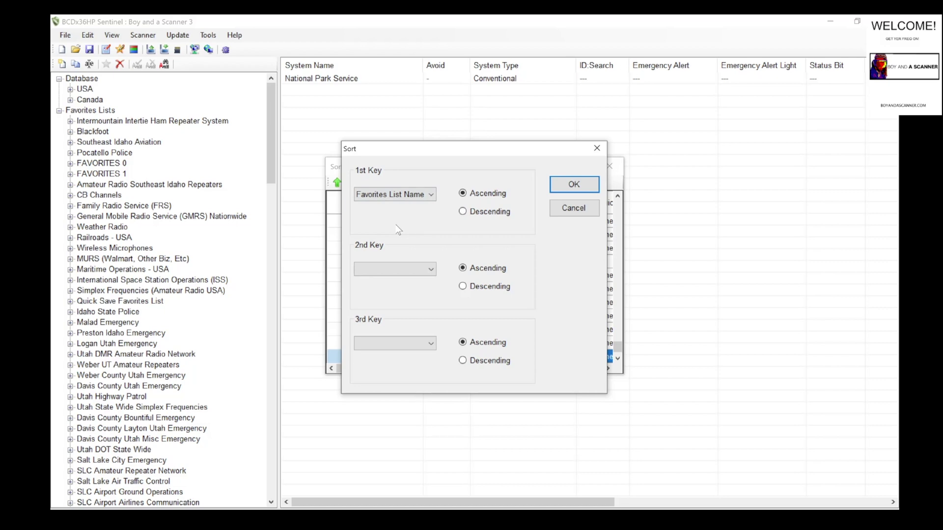
click(431, 195)
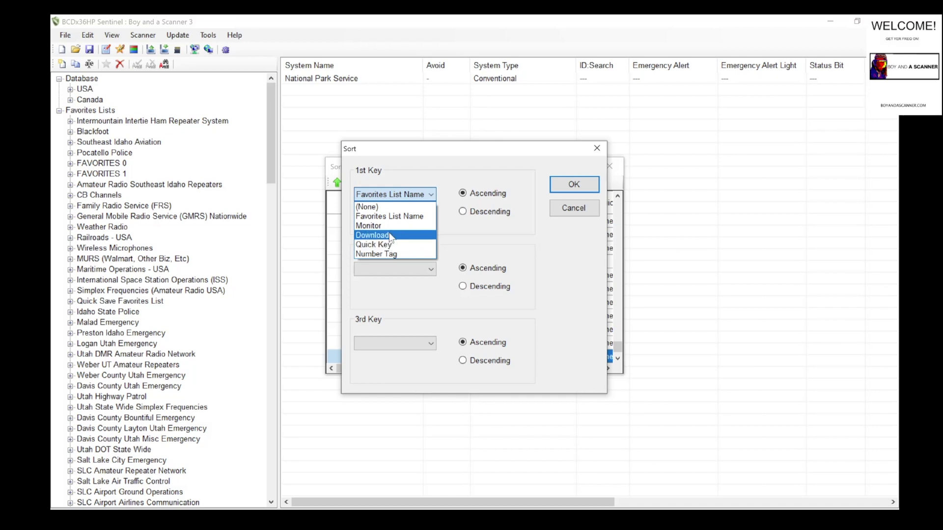
click(386, 244)
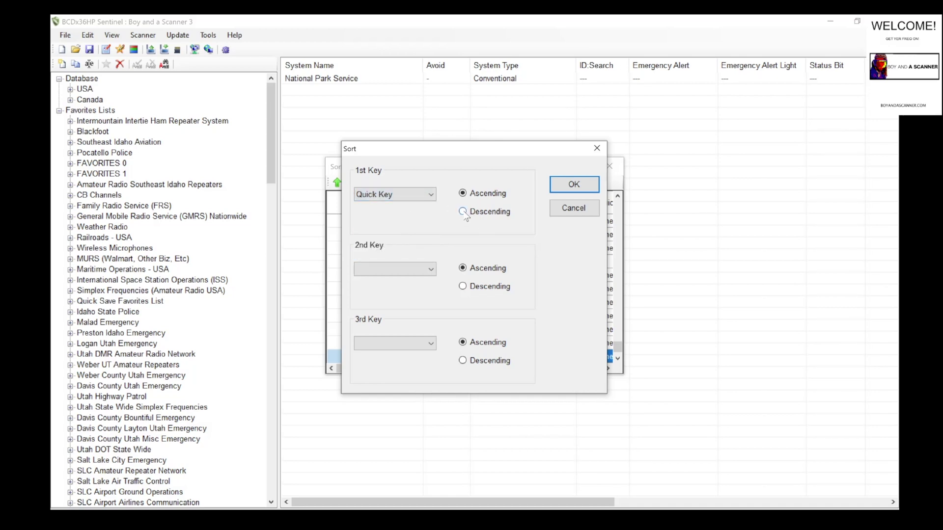
click(463, 193)
click(395, 194)
click(371, 207)
click(572, 185)
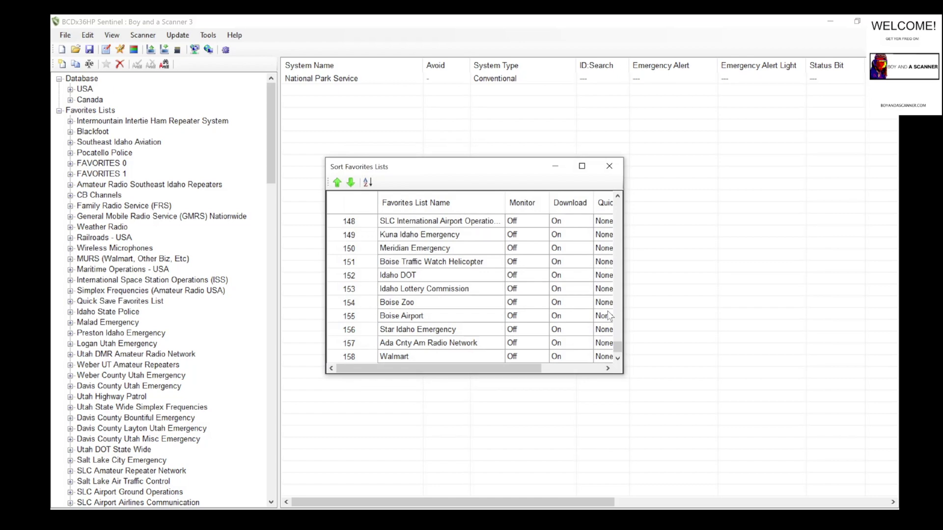
drag(617, 346, 616, 216)
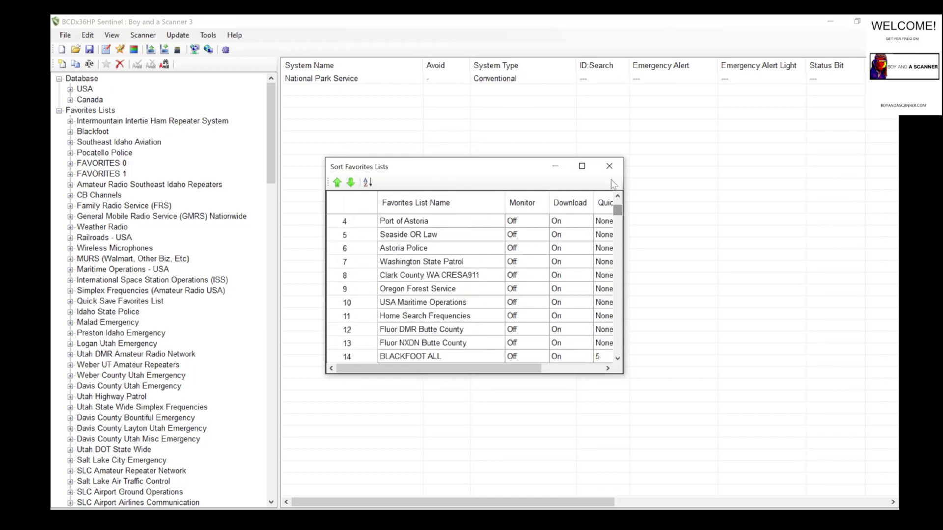
click(609, 166)
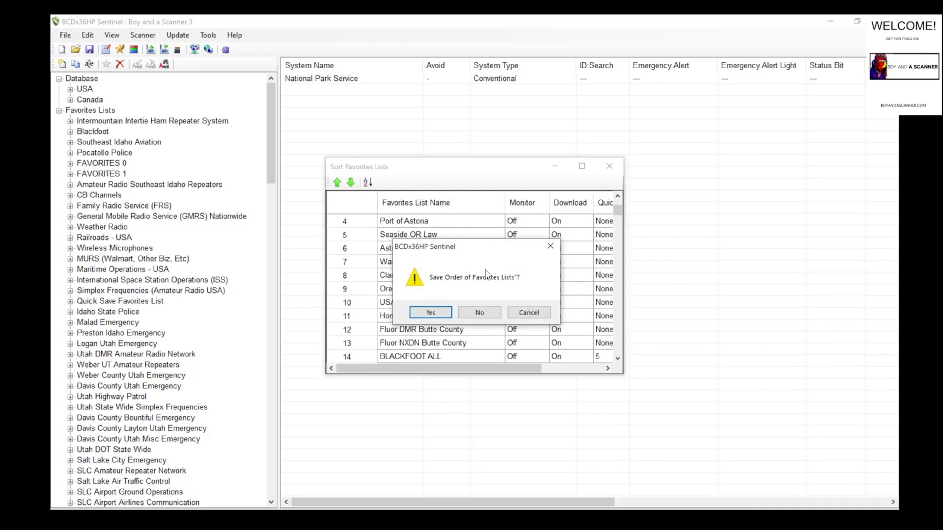
click(472, 314)
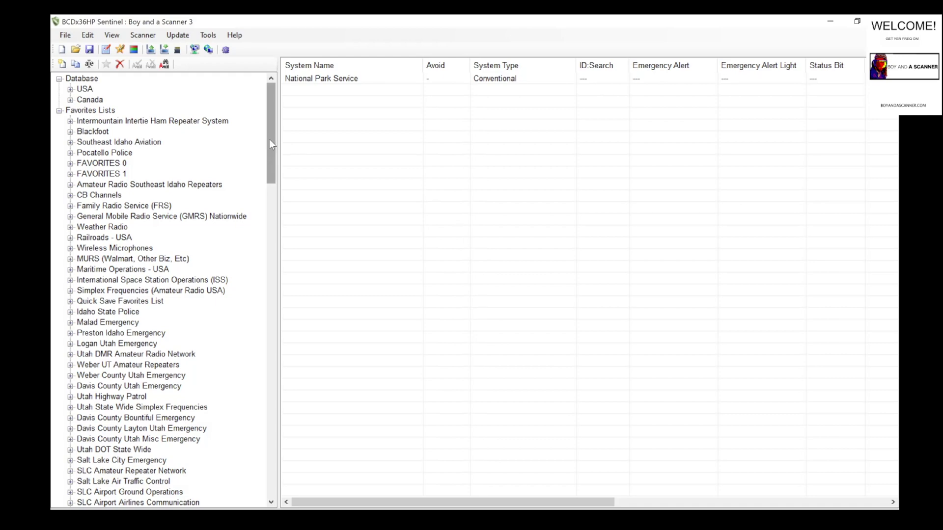
Check the systems in the Hoodriver and OR Nat Park Service lists and create a new favorites list named "Boise Business".
drag(269, 143, 269, 462)
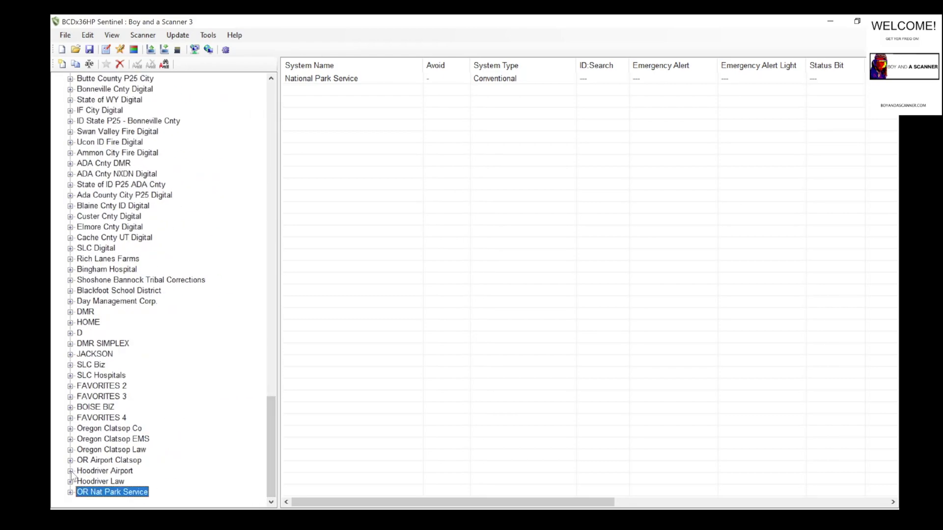
click(91, 473)
click(93, 483)
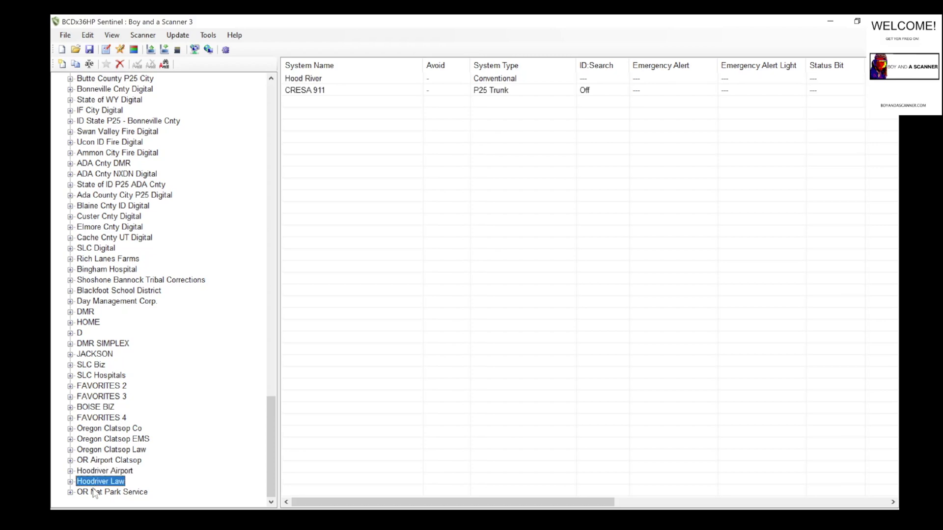
click(94, 492)
click(62, 64)
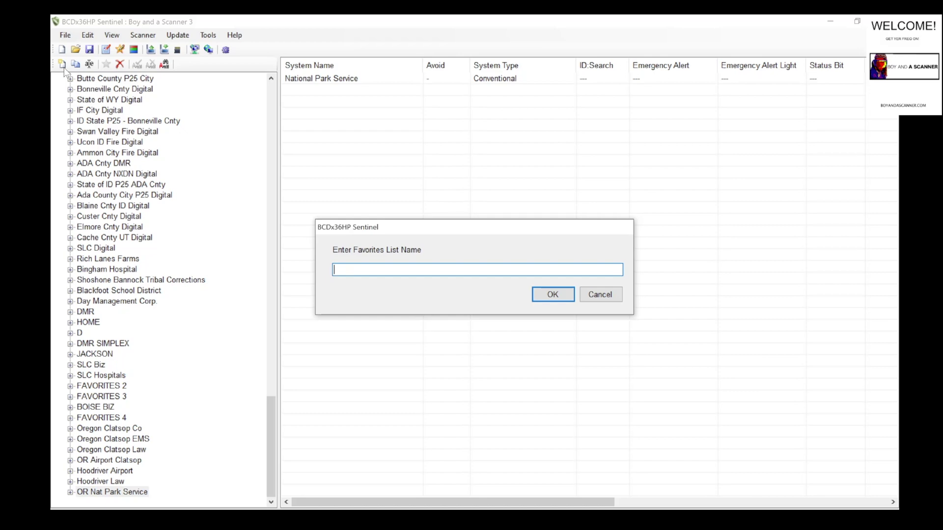
text(Boise Business)
click(540, 296)
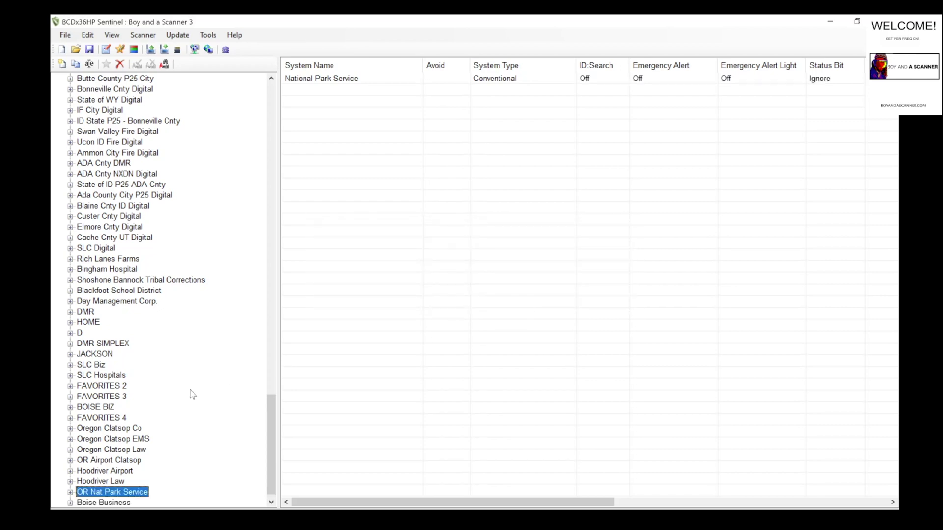
Expand the County Systems group of Ada County, Idaho, in the USA database.
drag(269, 464, 269, 151)
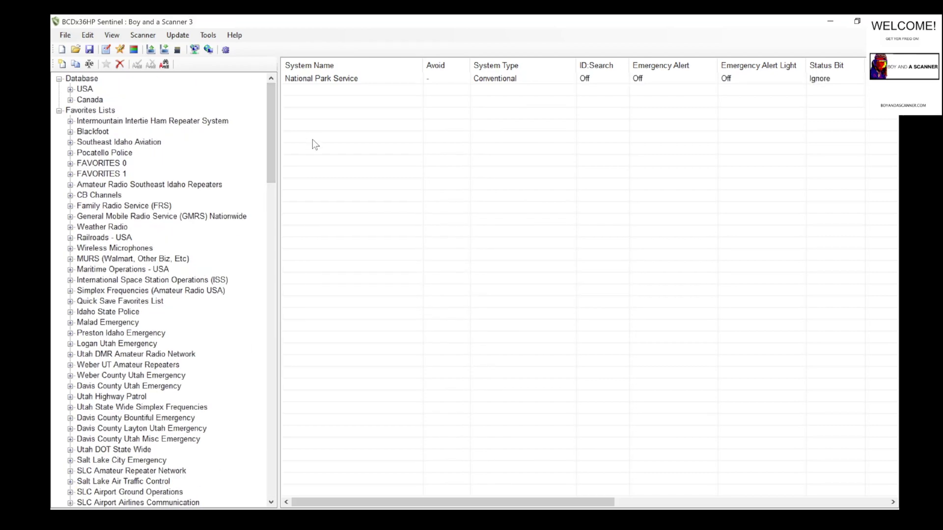
click(71, 89)
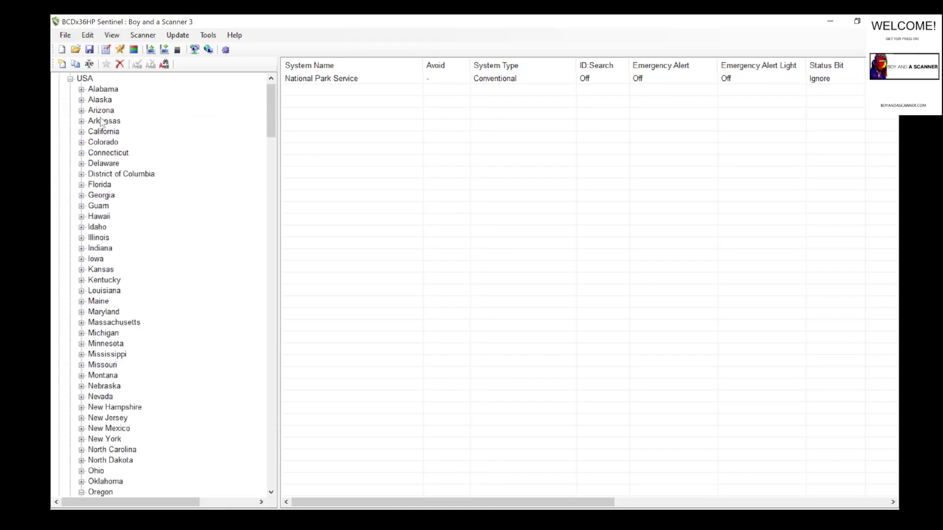
click(81, 227)
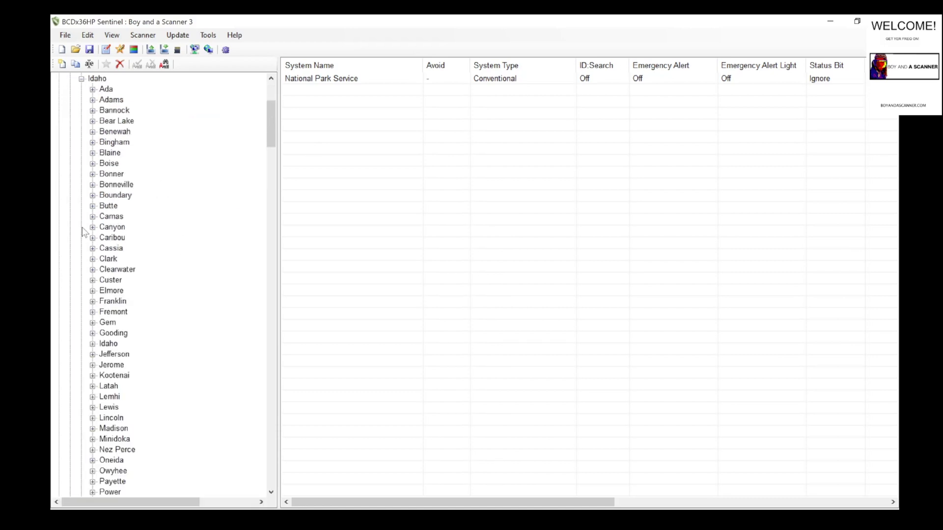
click(92, 90)
click(104, 121)
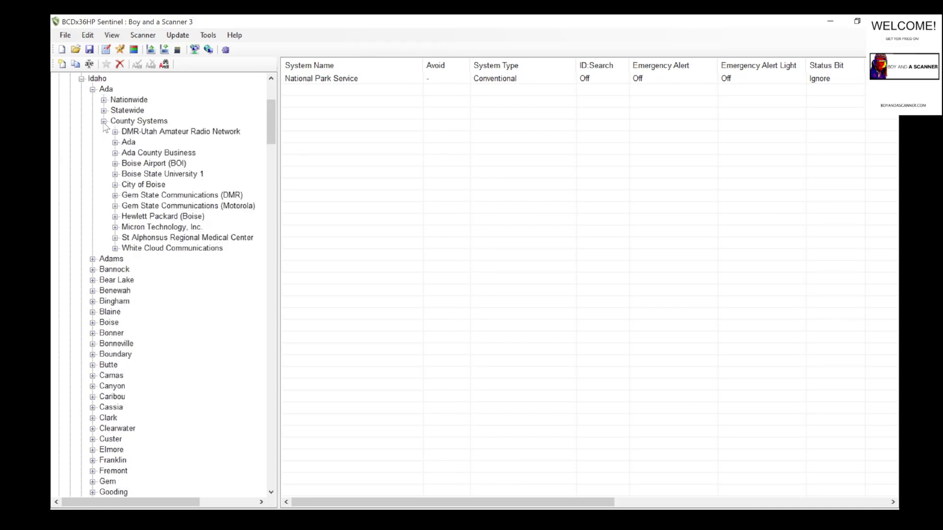
Append the Micron Technology, Inc. system from Ada's County Systems to the Boise Business favorites list and check that list.
click(137, 227)
right_click(138, 228)
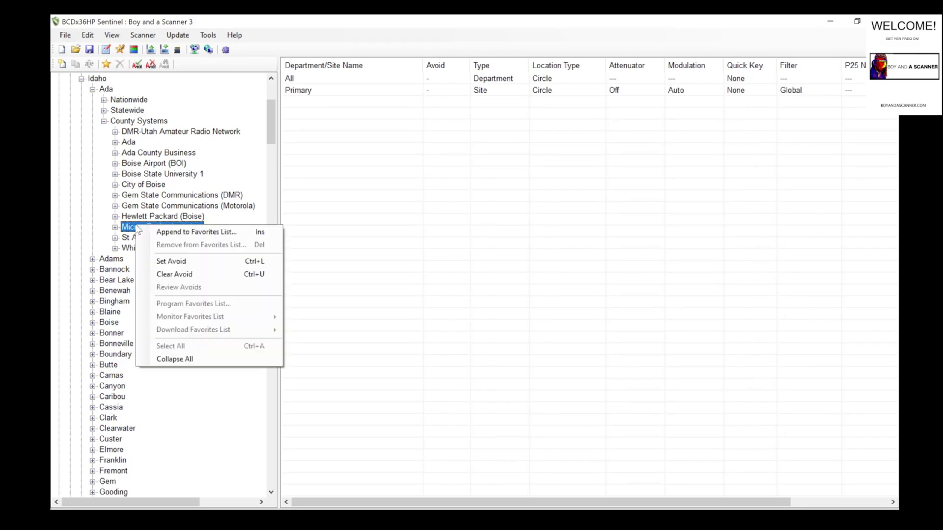
click(177, 233)
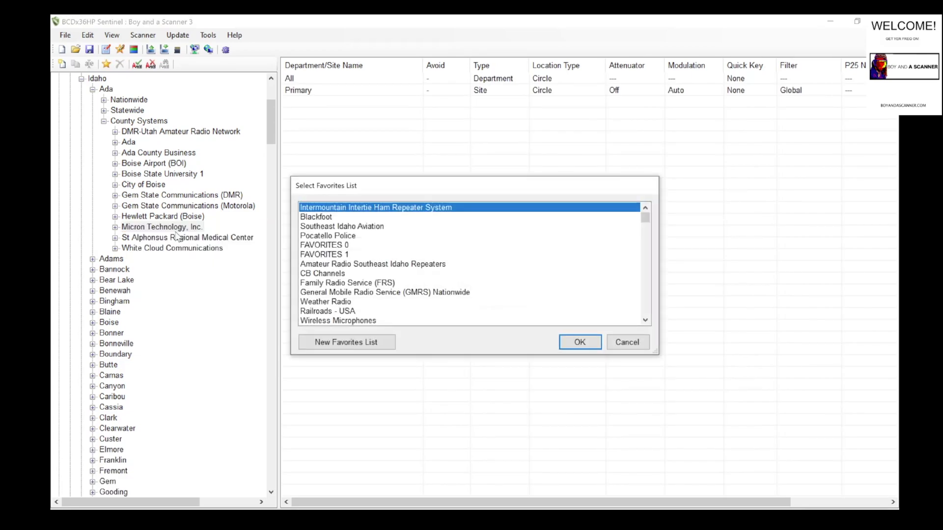
drag(645, 217, 645, 316)
click(324, 322)
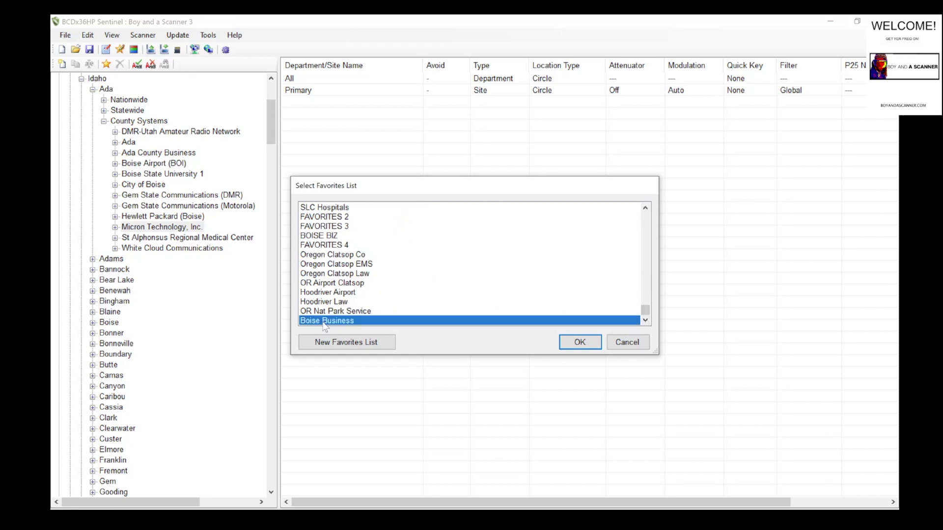
click(591, 345)
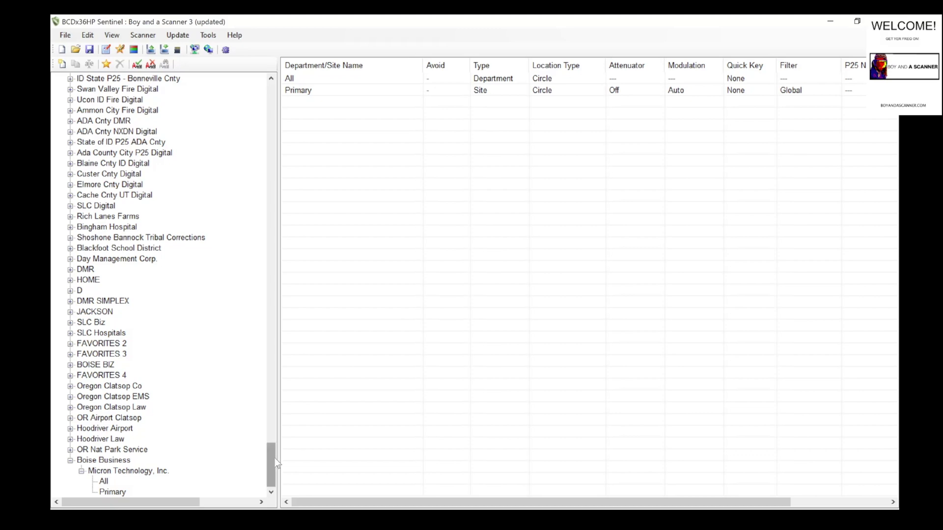
click(88, 462)
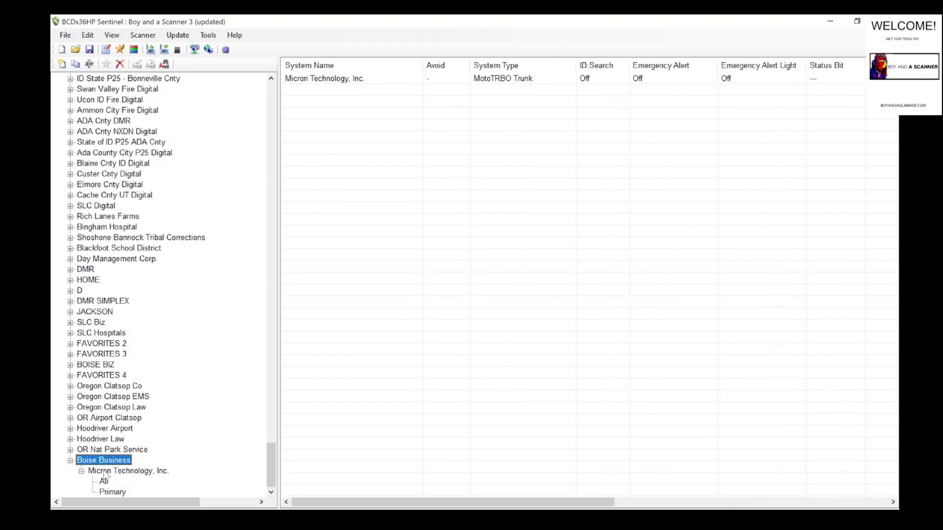
click(105, 472)
click(102, 462)
Append the Hewlett Packard (Boise) system from Ada's County Systems in the database to the Boise Business favorites list.
drag(274, 458, 272, 97)
click(115, 344)
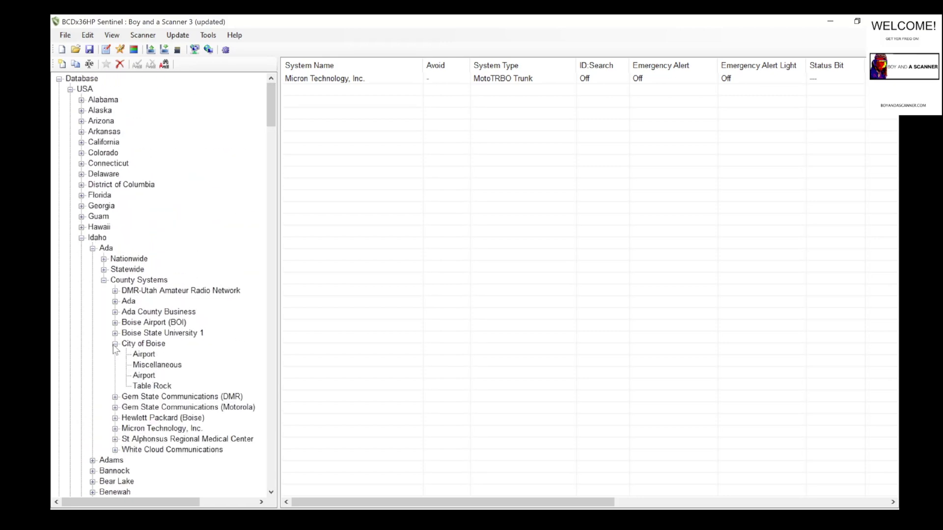
click(115, 343)
click(130, 376)
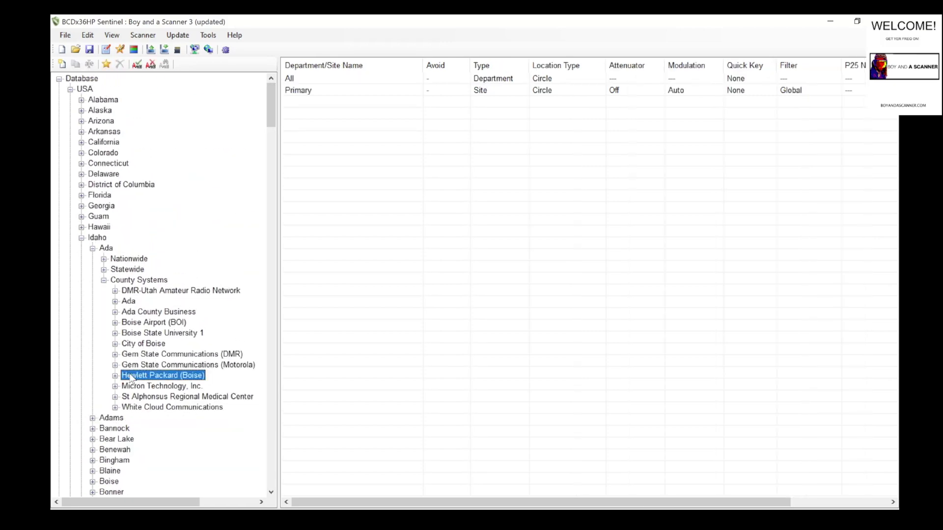
right_click(130, 377)
click(156, 369)
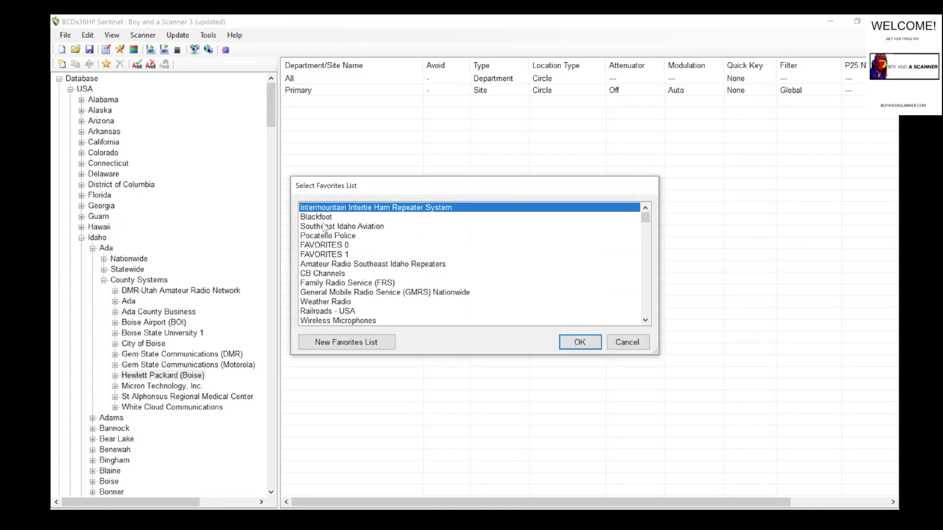
scroll(647, 216, down, 15)
click(335, 321)
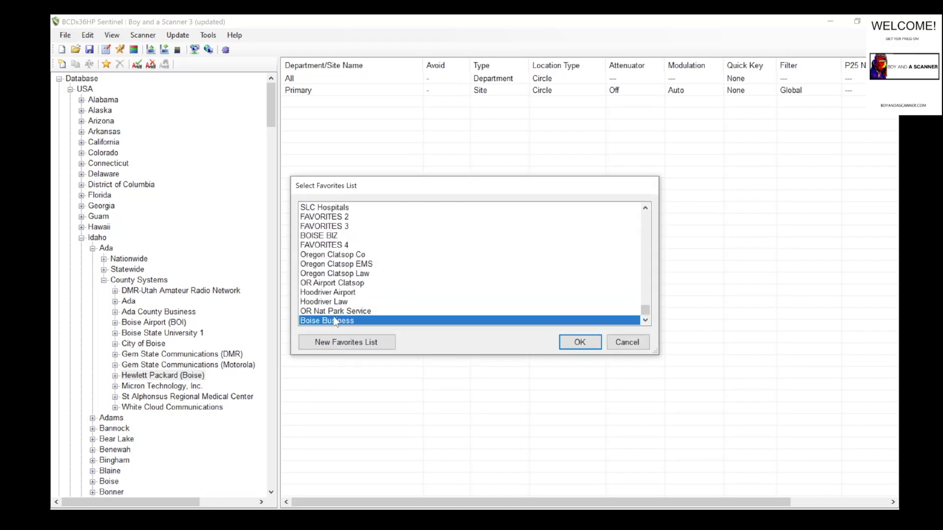
click(580, 342)
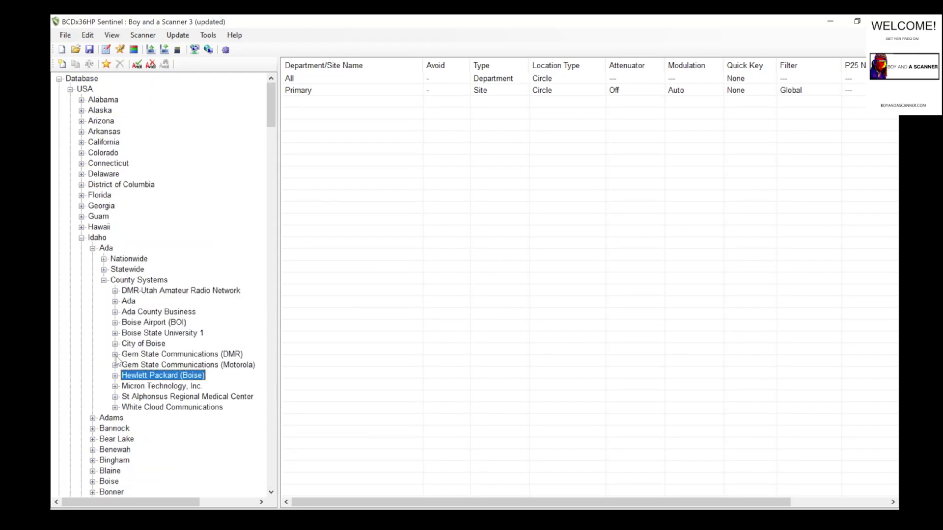
Examine the departments of the Gem State Communications (DMR) system under Ada's County Systems, from Automotive Services through Transportation.
click(116, 355)
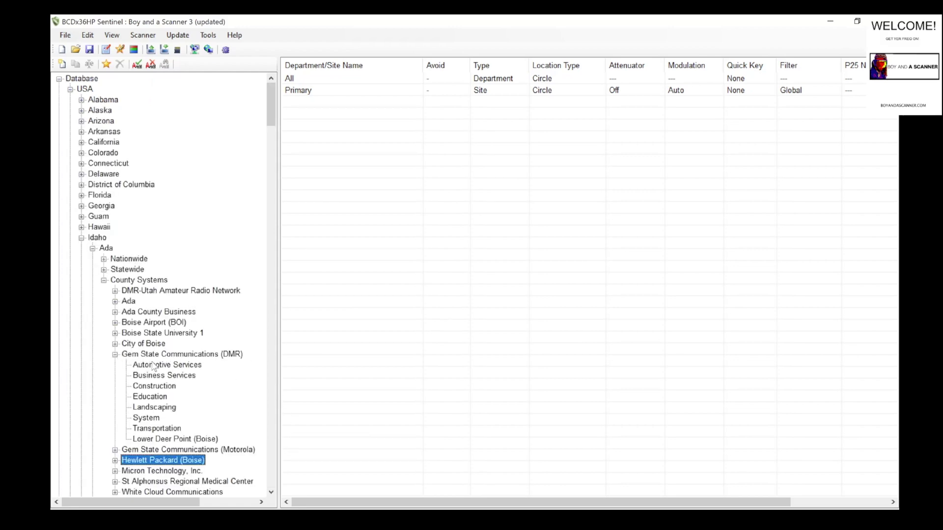
click(153, 365)
click(158, 376)
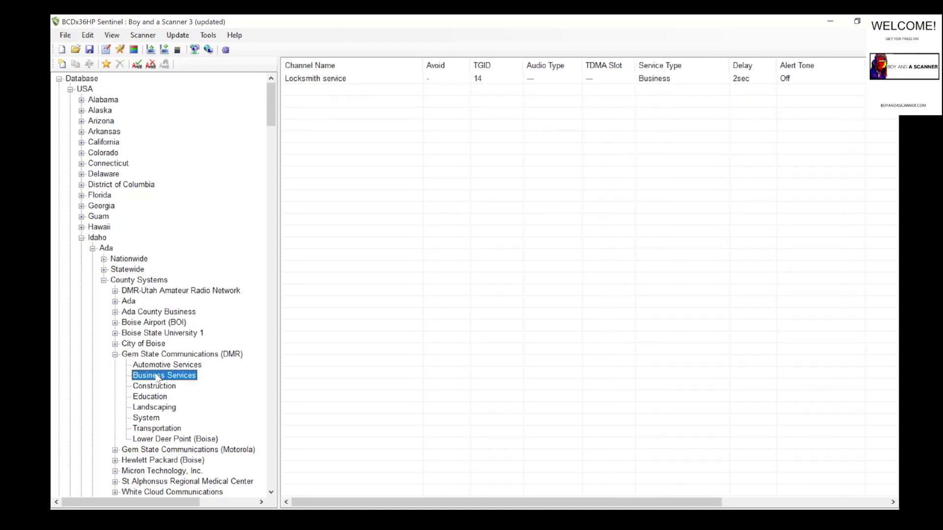
click(160, 387)
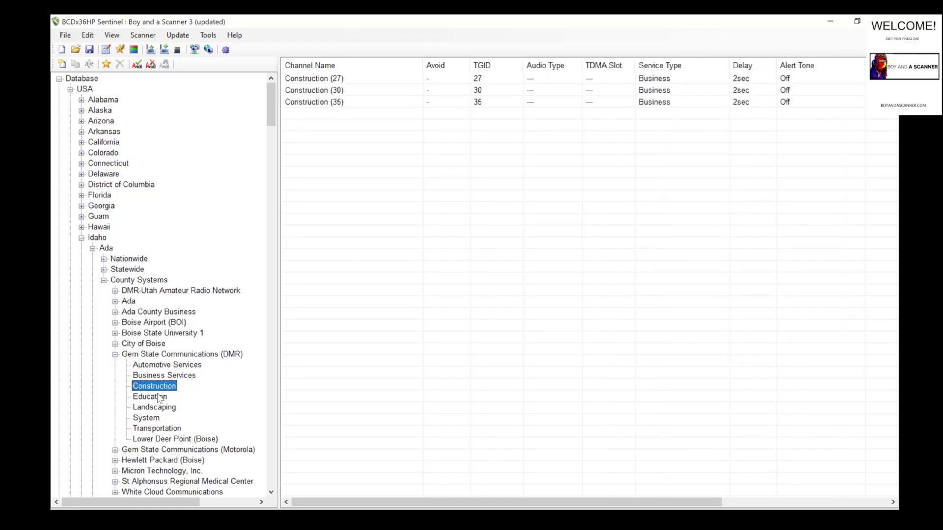
click(159, 397)
click(161, 407)
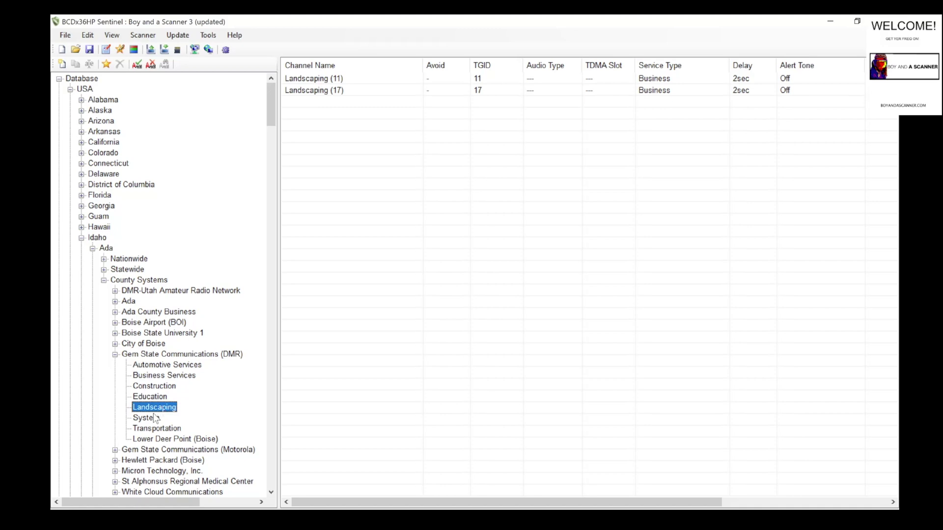
click(155, 418)
click(153, 429)
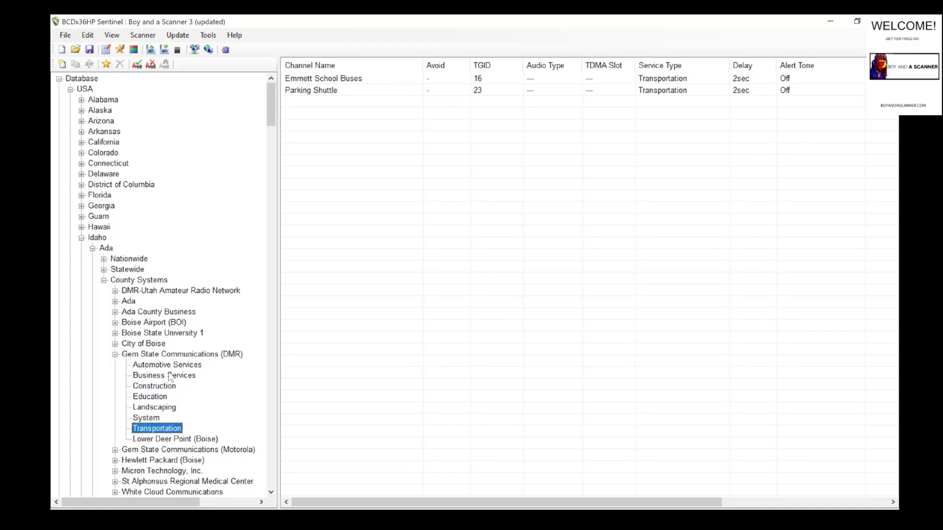
Append the whole Gem State Communications (DMR) system from Ada's County Systems to the Boise Business favorites list.
click(149, 355)
right_click(149, 357)
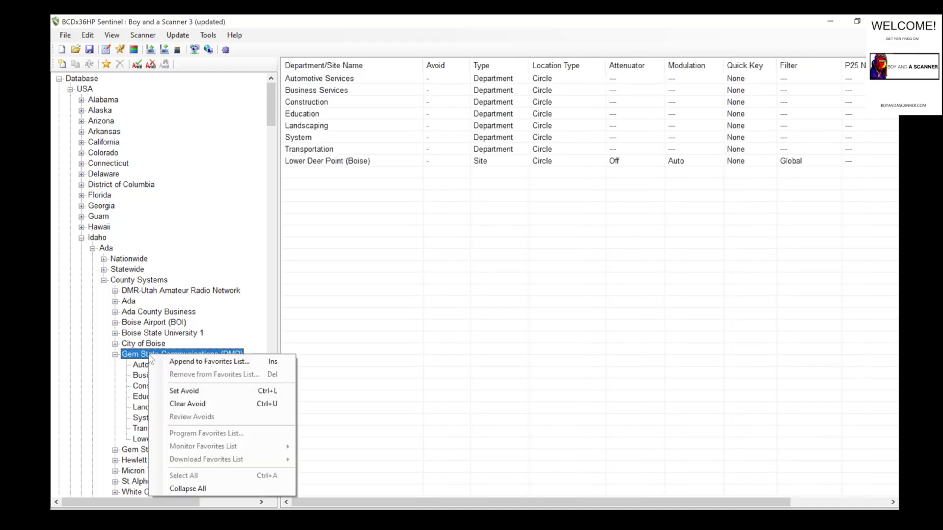
click(174, 364)
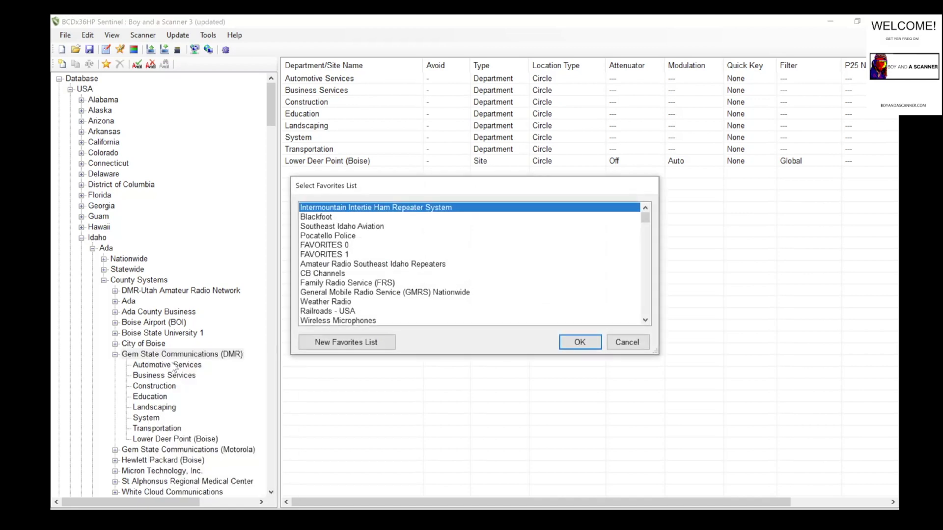
drag(644, 219, 645, 311)
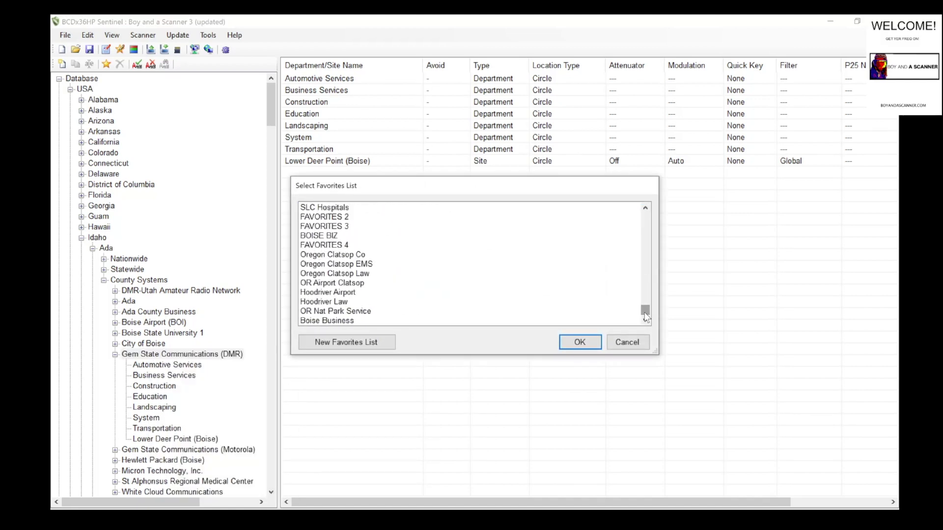
click(361, 313)
click(359, 320)
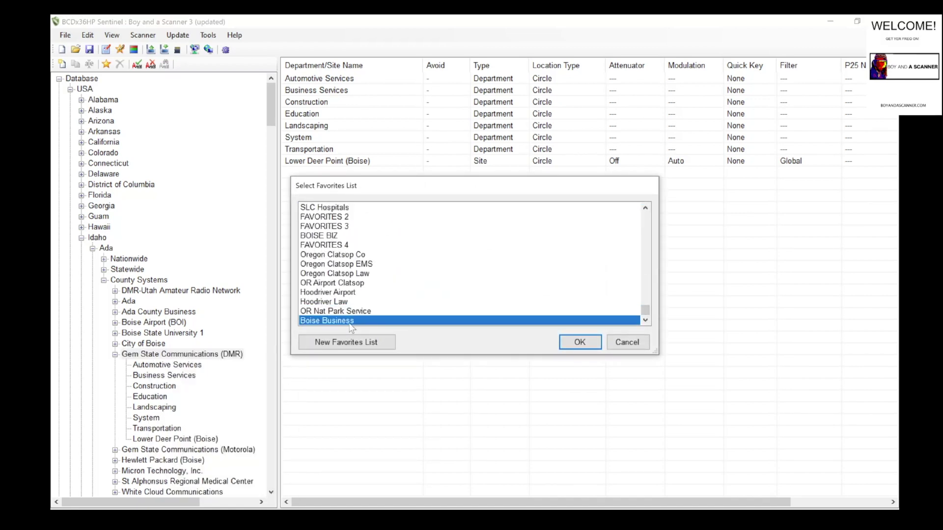
click(579, 342)
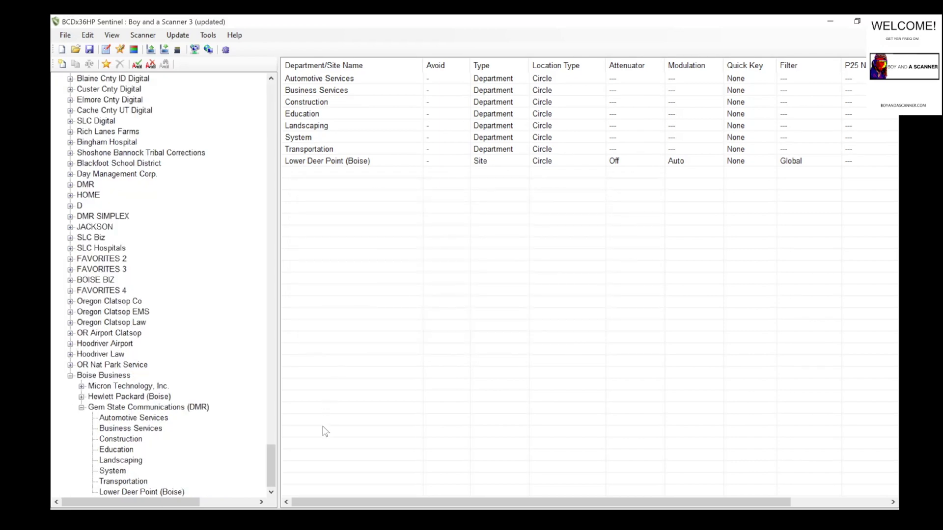
Check Business Services under Gem State Communications (DMR) in the Boise Business list, and collapse that system and the list.
mouse_move(268, 457)
mouse_down()
mouse_move(267, 418)
mouse_move(268, 464)
mouse_up()
click(123, 429)
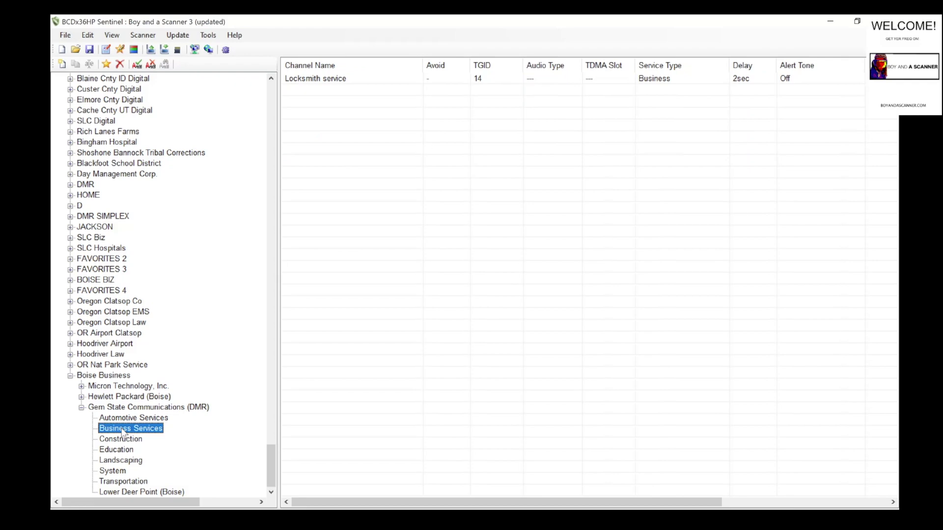
mouse_move(268, 461)
mouse_down()
mouse_move(267, 117)
mouse_move(271, 471)
mouse_up()
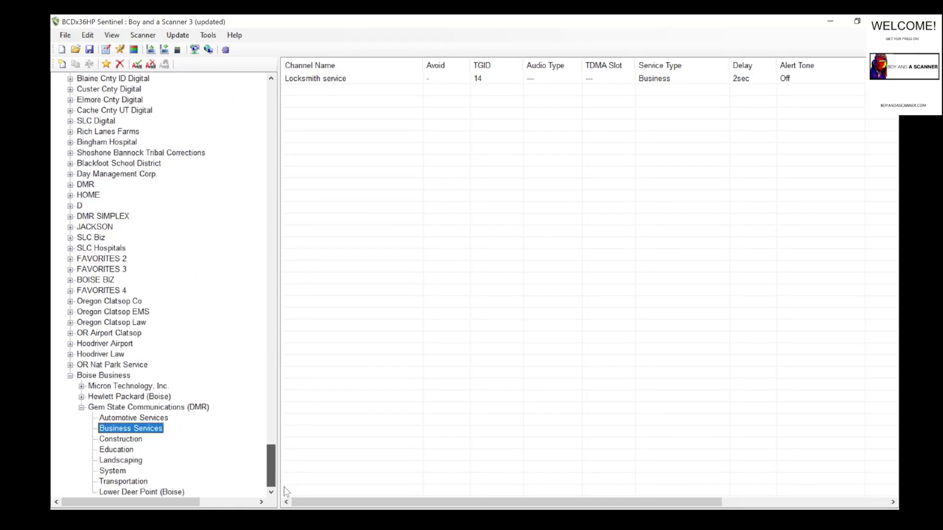
click(82, 407)
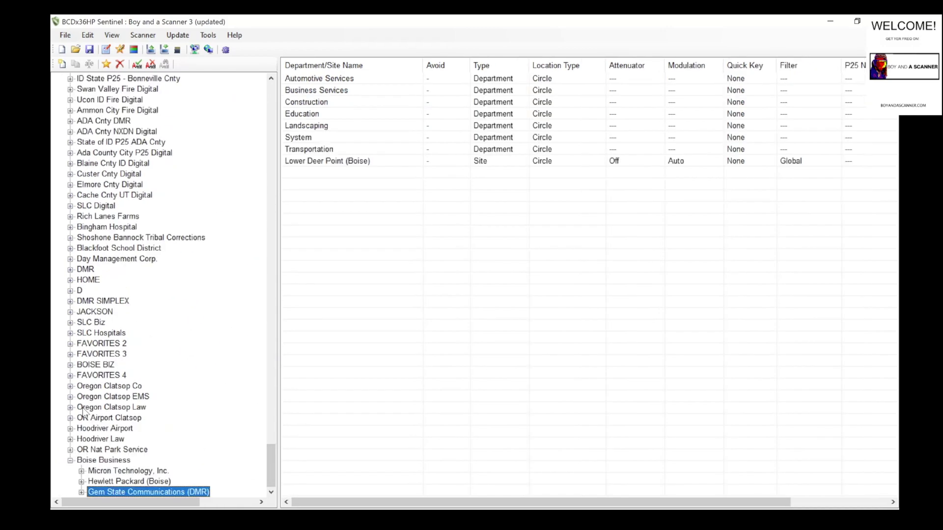
click(70, 461)
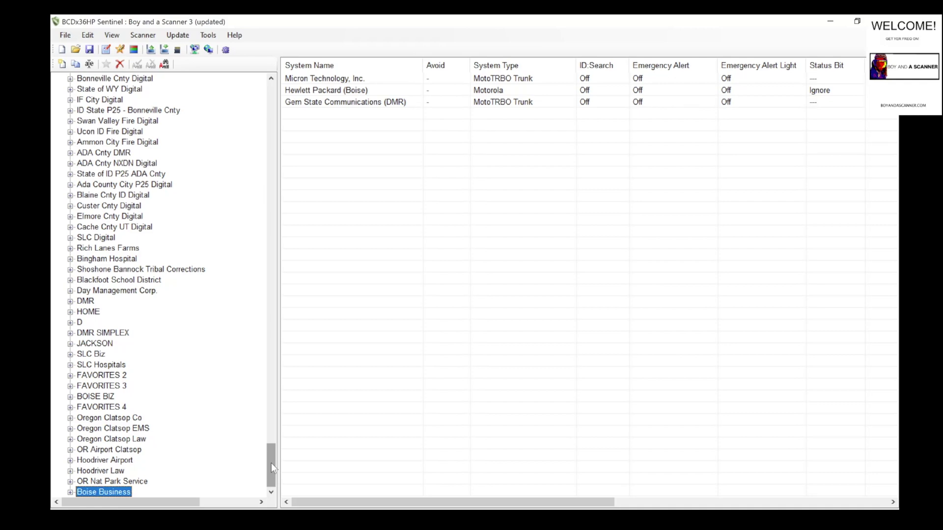
Write the profile to the Uniden SDS100 on drive F with Erase Favorites Lists on Scanner enabled and Force Write Full Database off.
drag(271, 464, 277, 105)
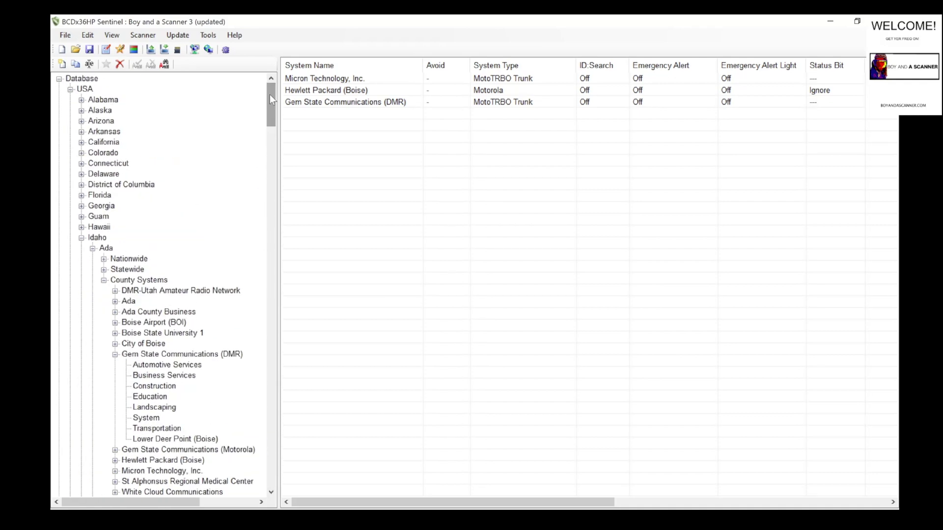
click(165, 51)
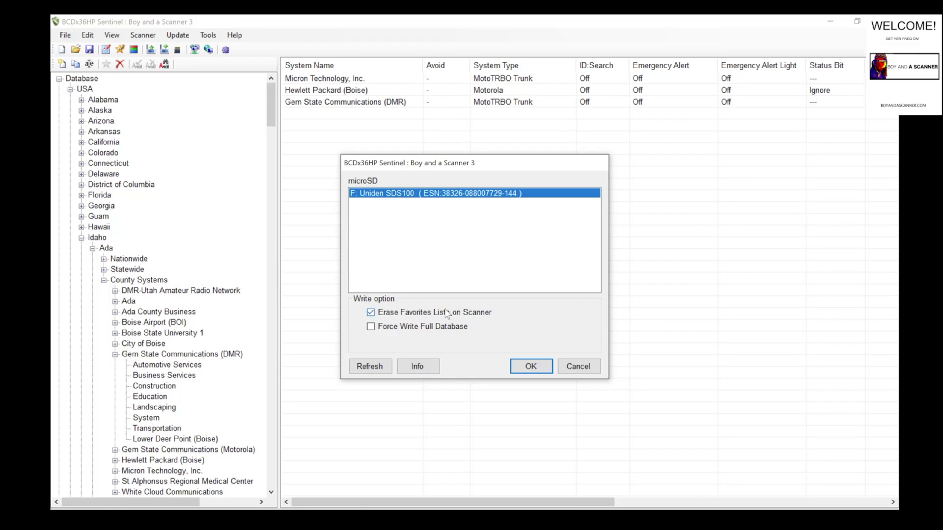
click(526, 367)
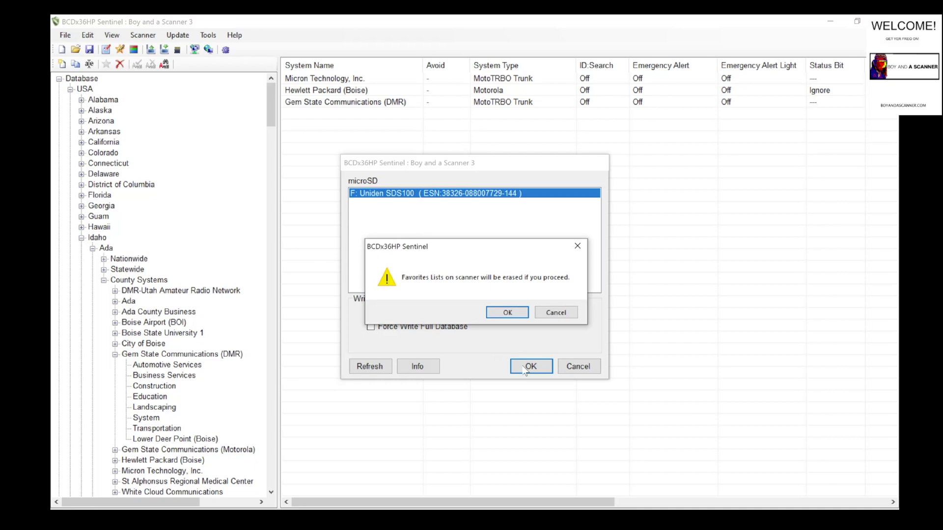
click(513, 312)
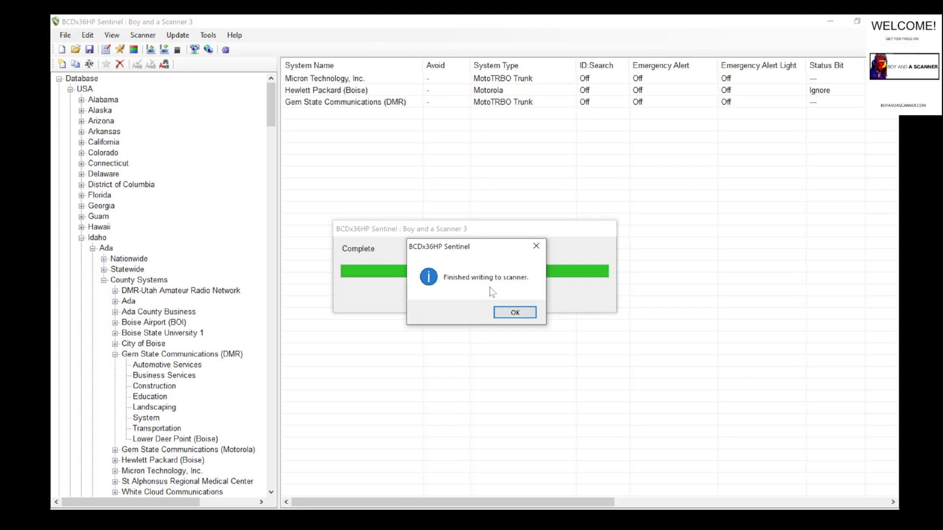
click(515, 314)
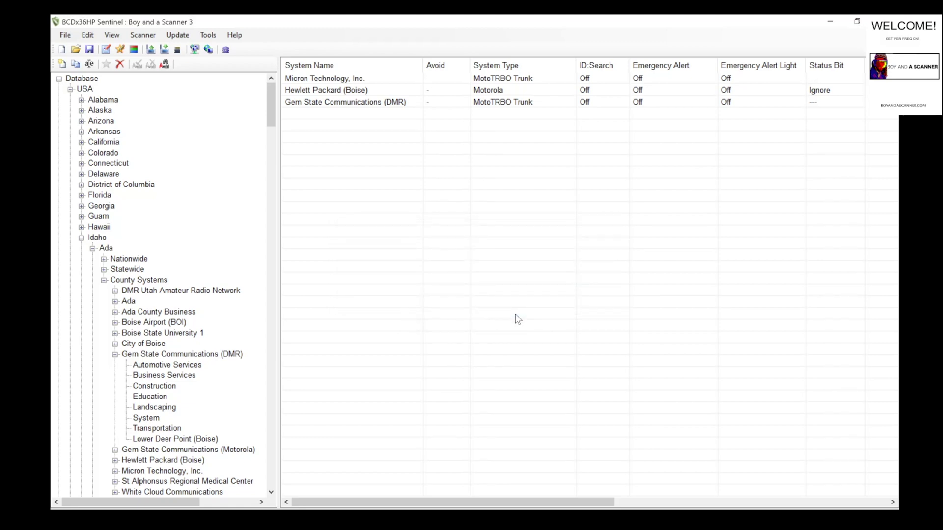